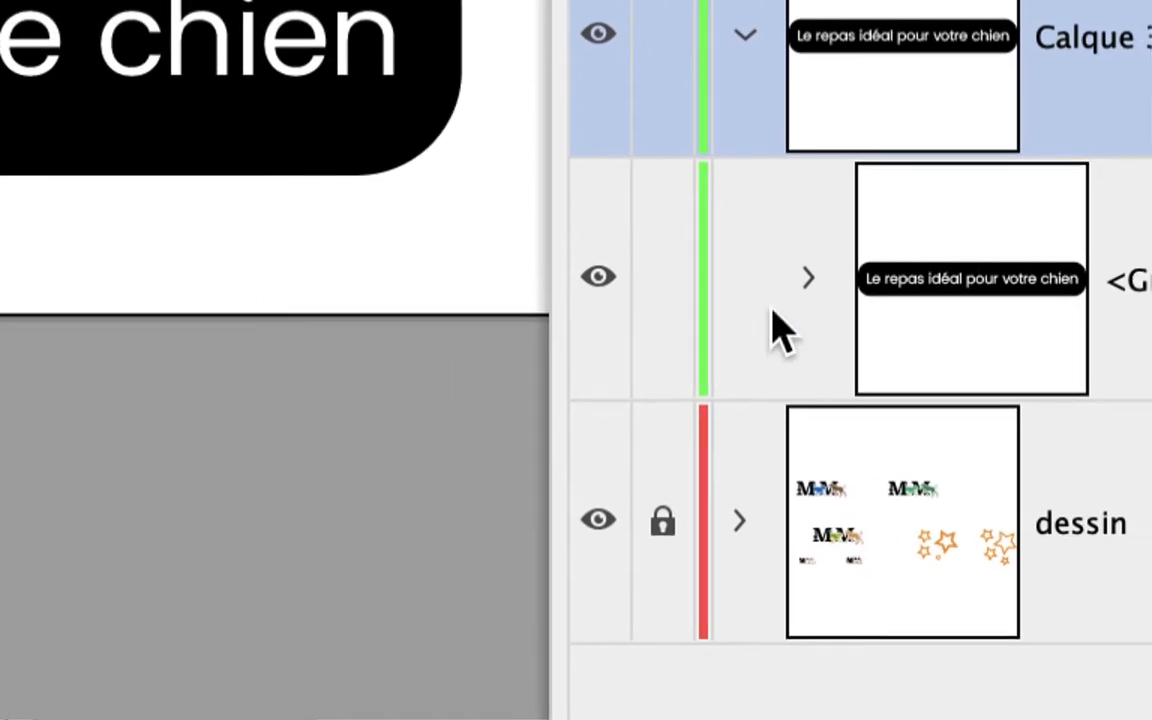
# - Expand the banner group in Calque 3 and target its <Rectangle> object
pyautogui.click(779, 300)
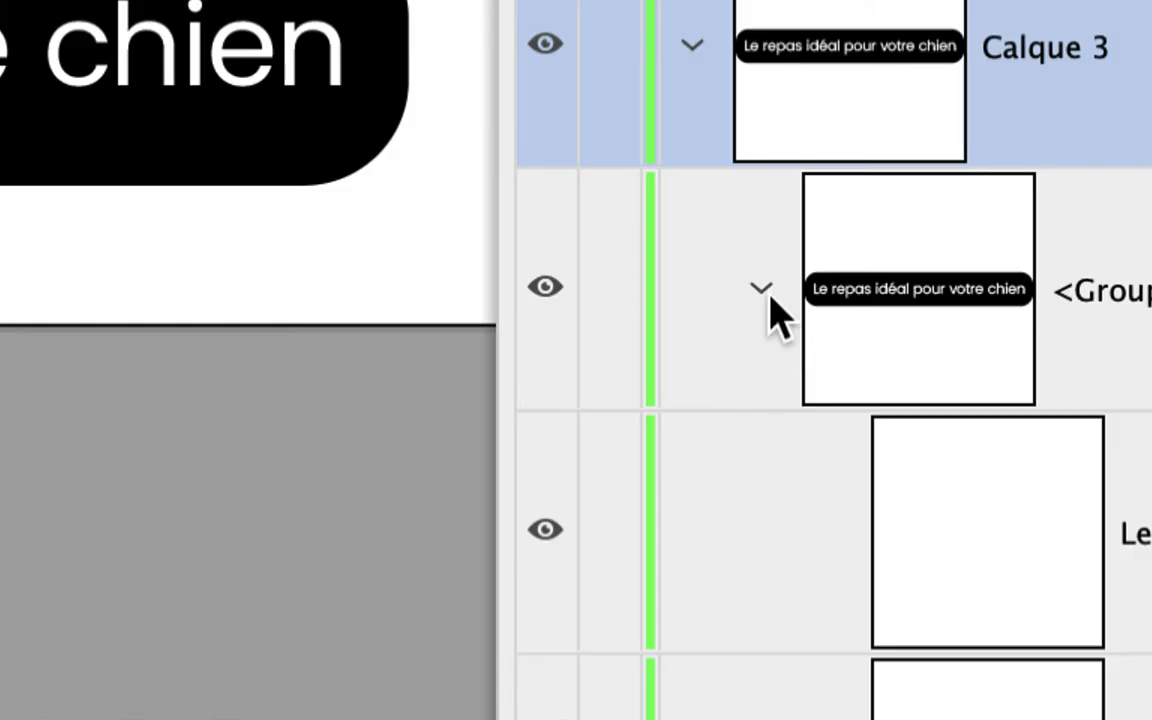
pyautogui.click(770, 299)
pyautogui.click(770, 299)
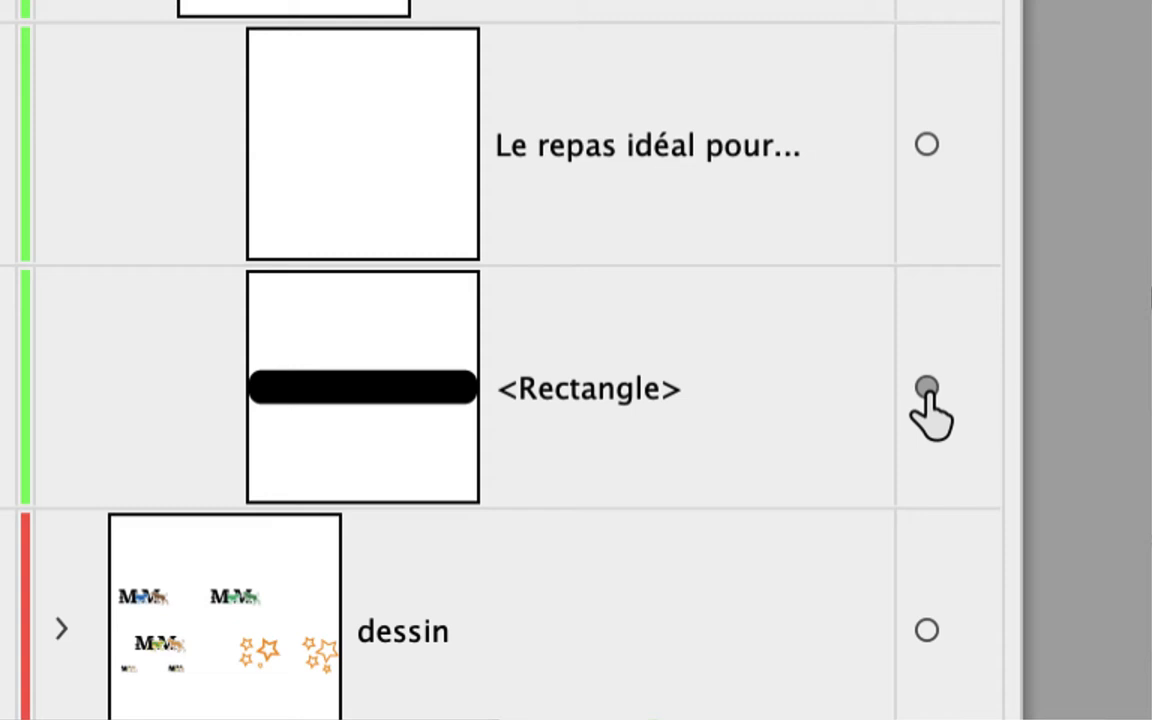
pyautogui.click(926, 386)
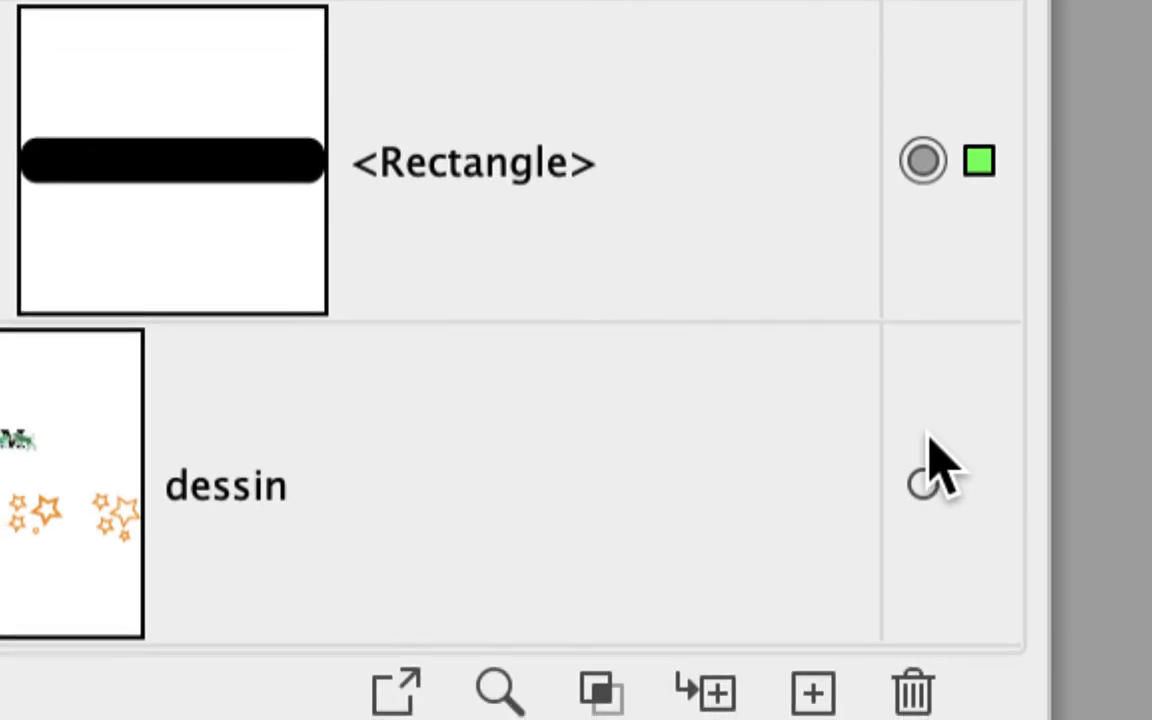
pyautogui.click(938, 306)
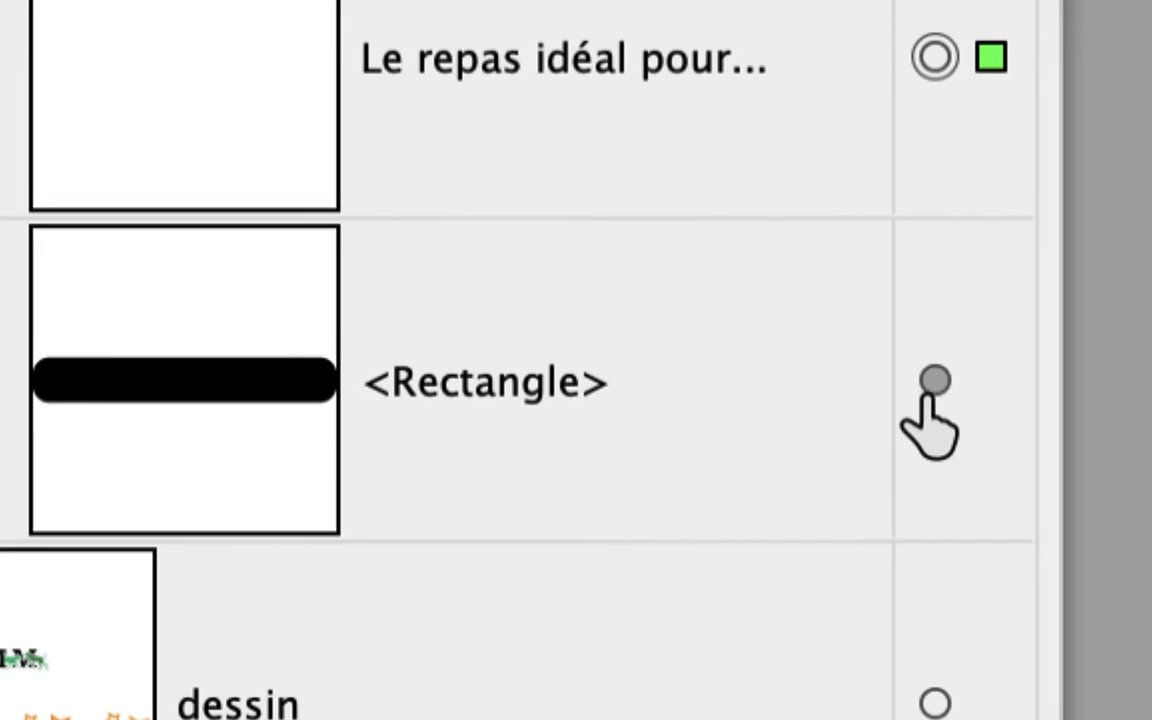
pyautogui.click(927, 652)
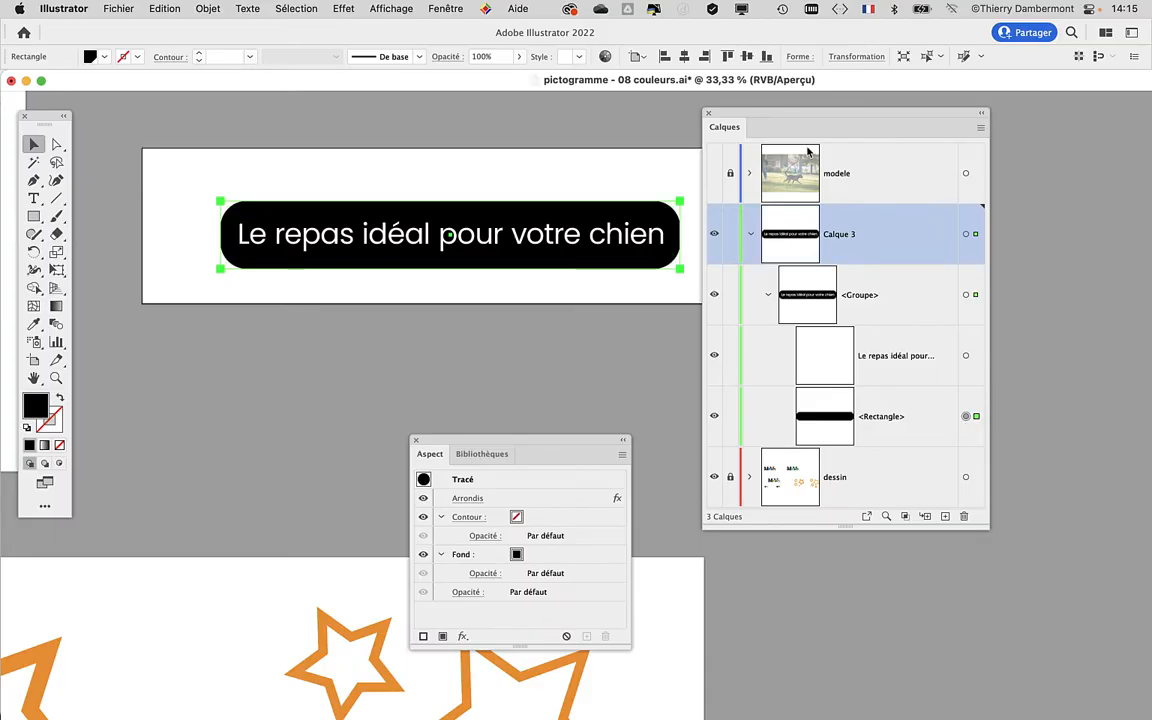
# - Apply the black R=0 V=0 B=0 swatch to the rounded rectangle's Contour attribute
pyautogui.moveTo(760, 114); pyautogui.dragTo(837, 124)
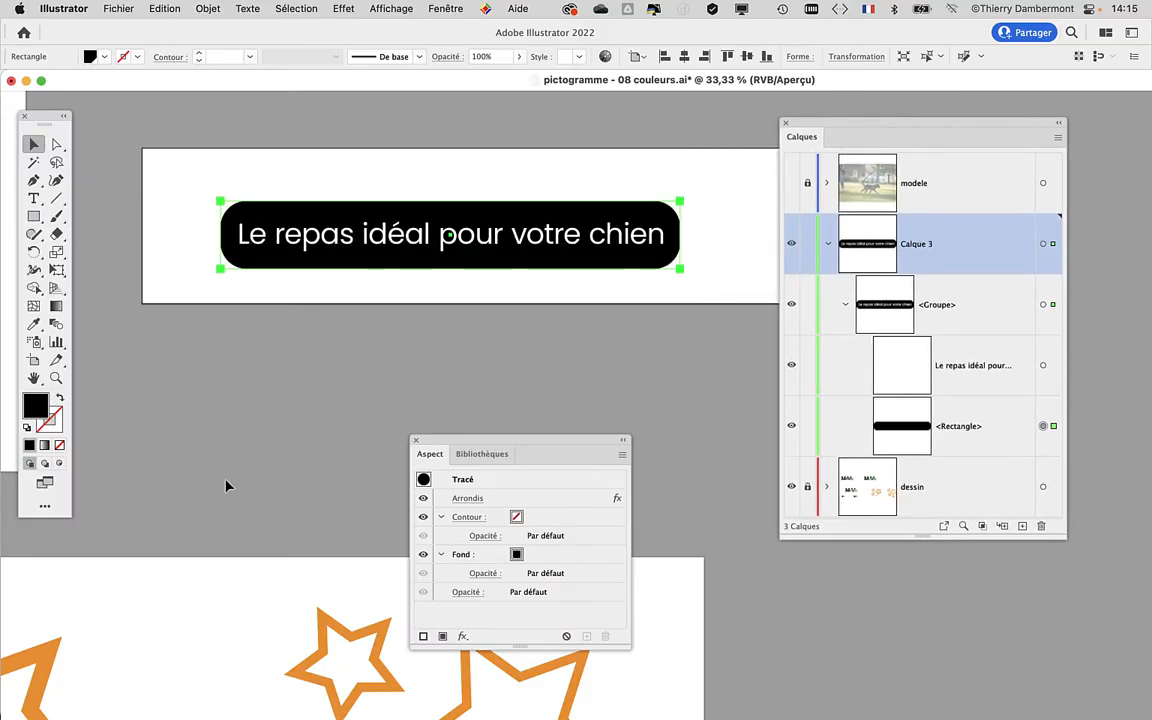
pyautogui.moveTo(478, 442); pyautogui.dragTo(431, 309)
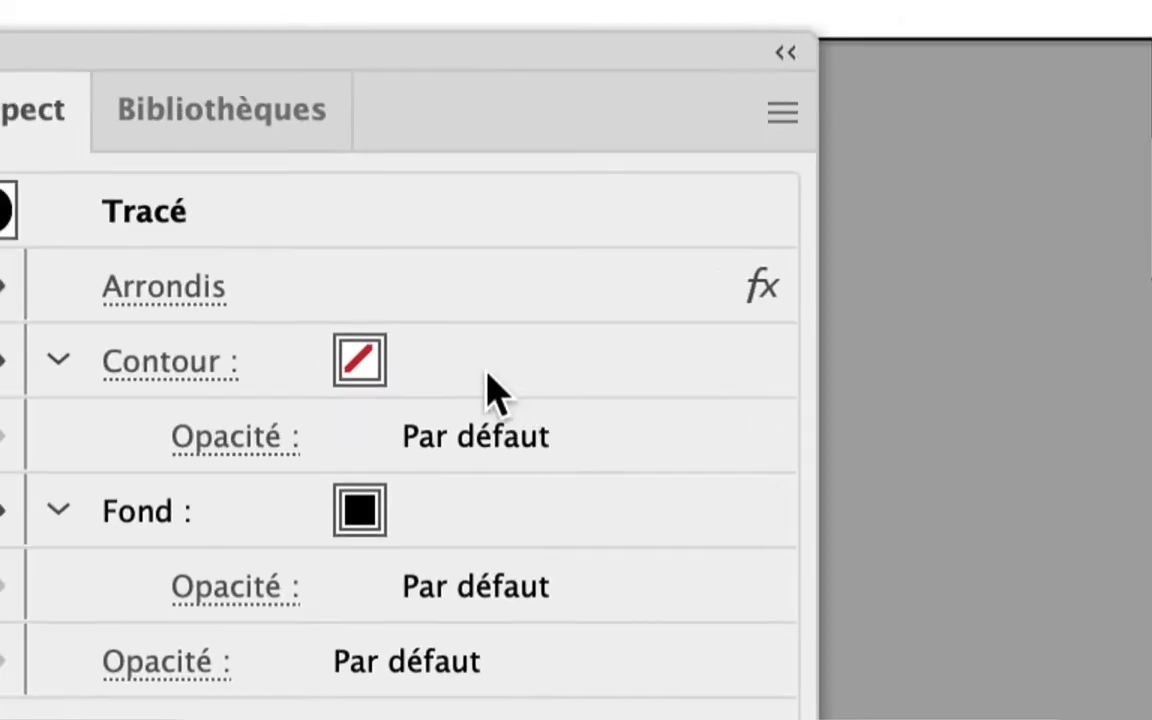
pyautogui.click(625, 338)
pyautogui.click(628, 337)
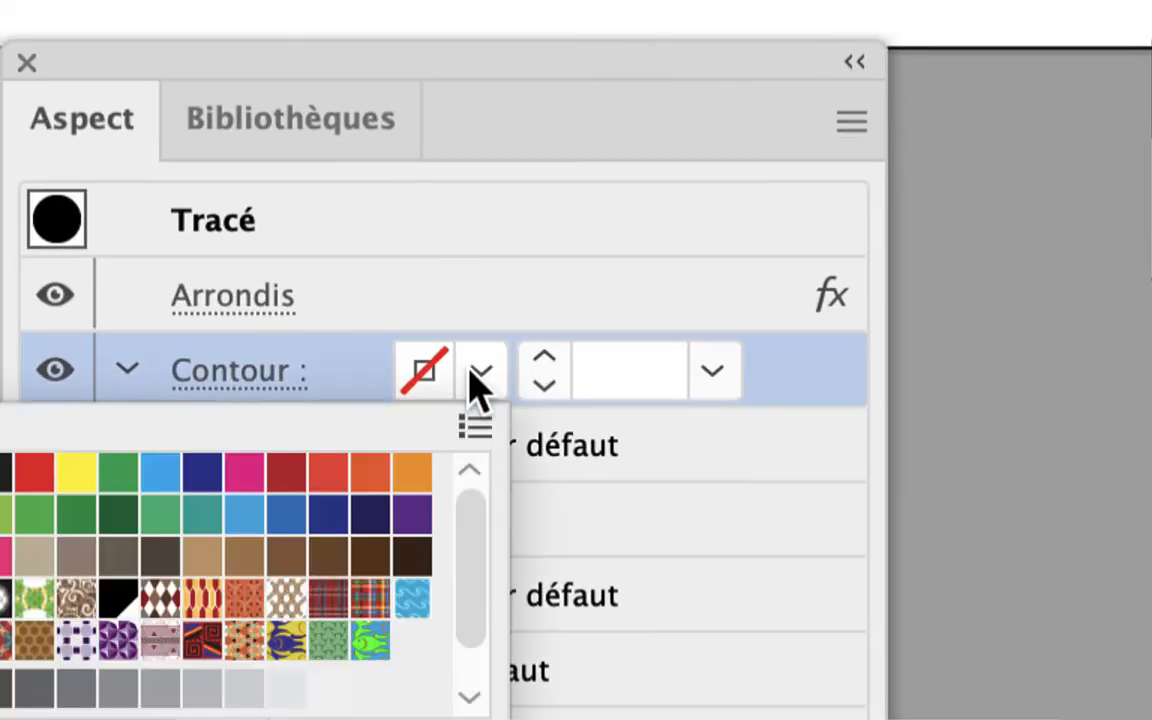
pyautogui.click(480, 374)
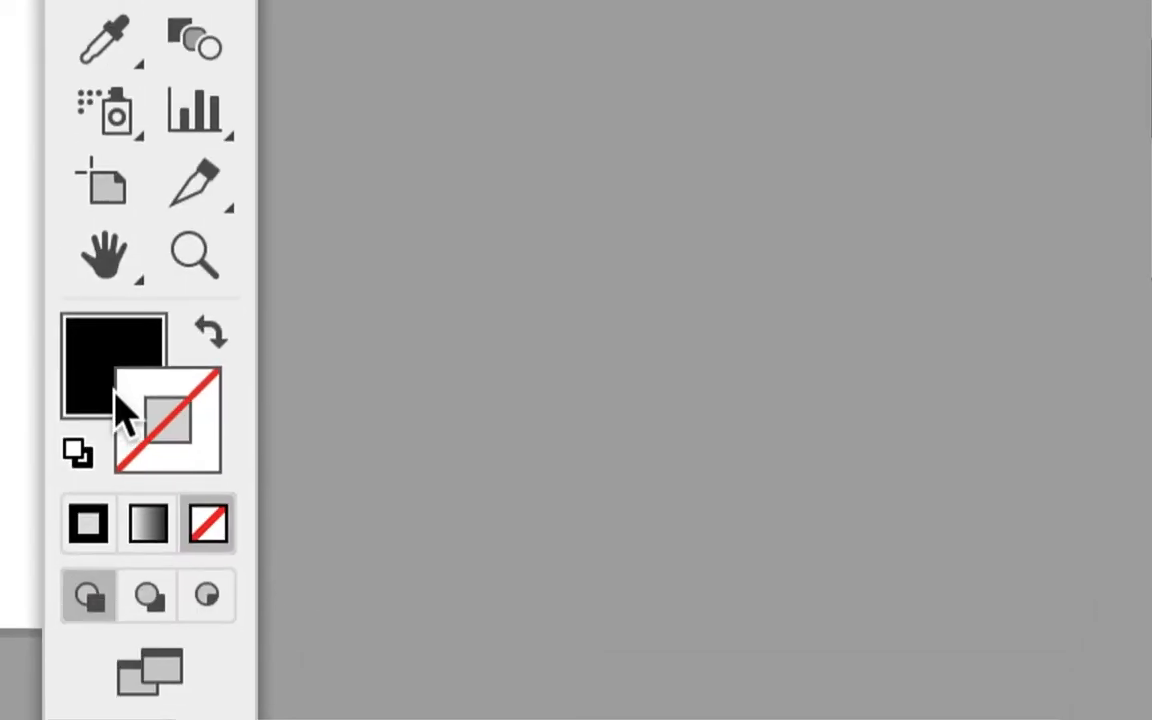
pyautogui.moveTo(123, 411)
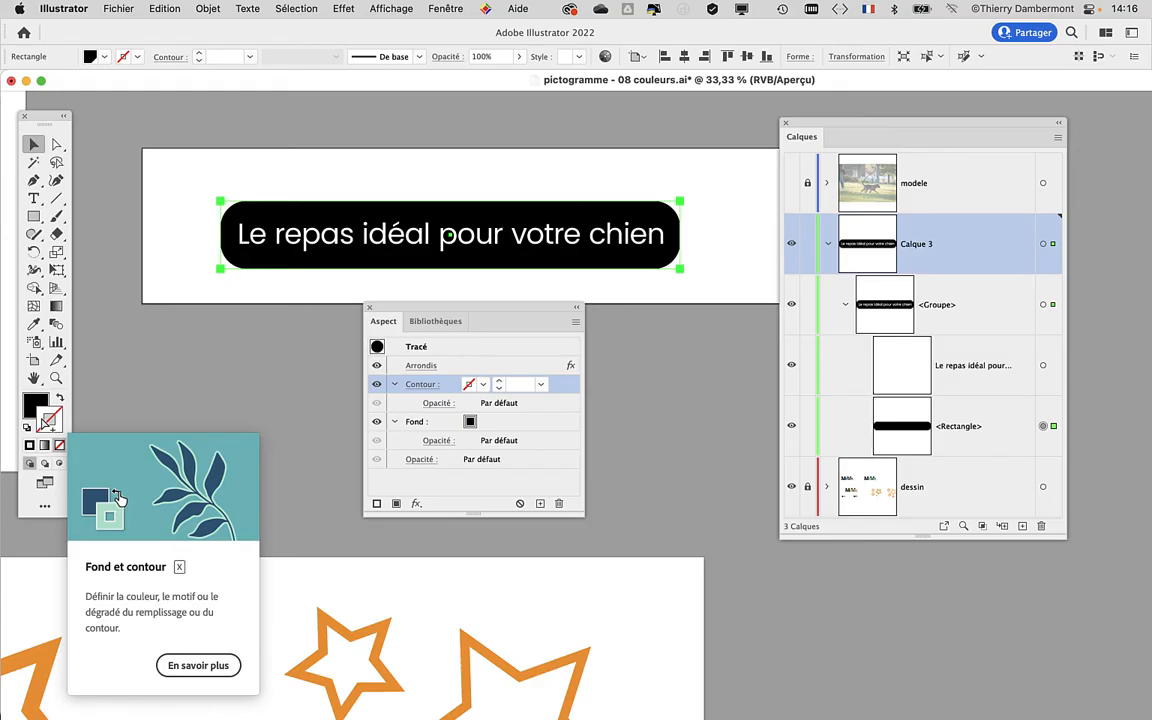
pyautogui.click(445, 8)
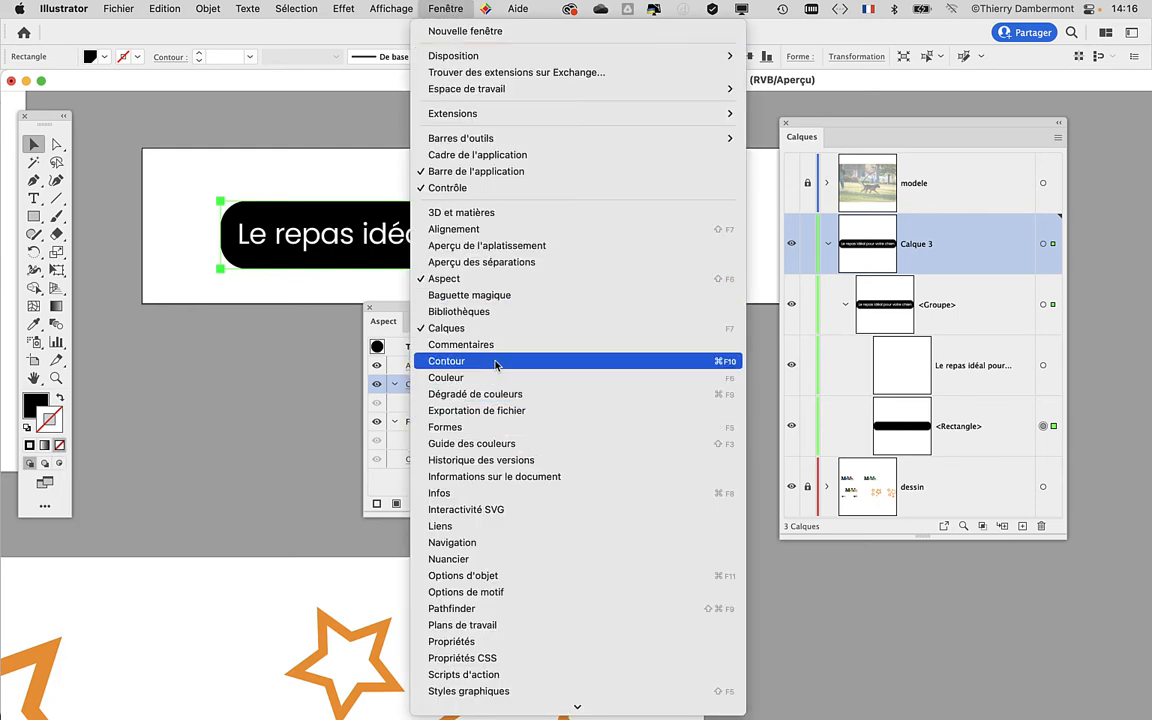
pyautogui.click(448, 559)
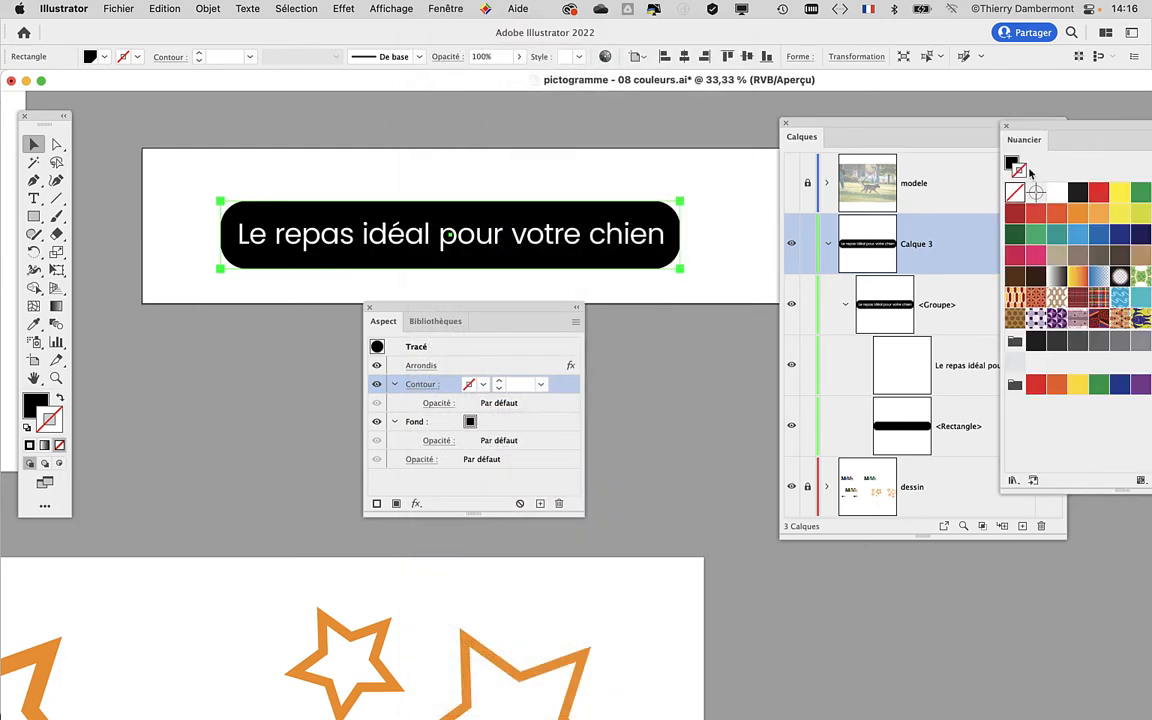
pyautogui.moveTo(1018, 127); pyautogui.dragTo(606, 97)
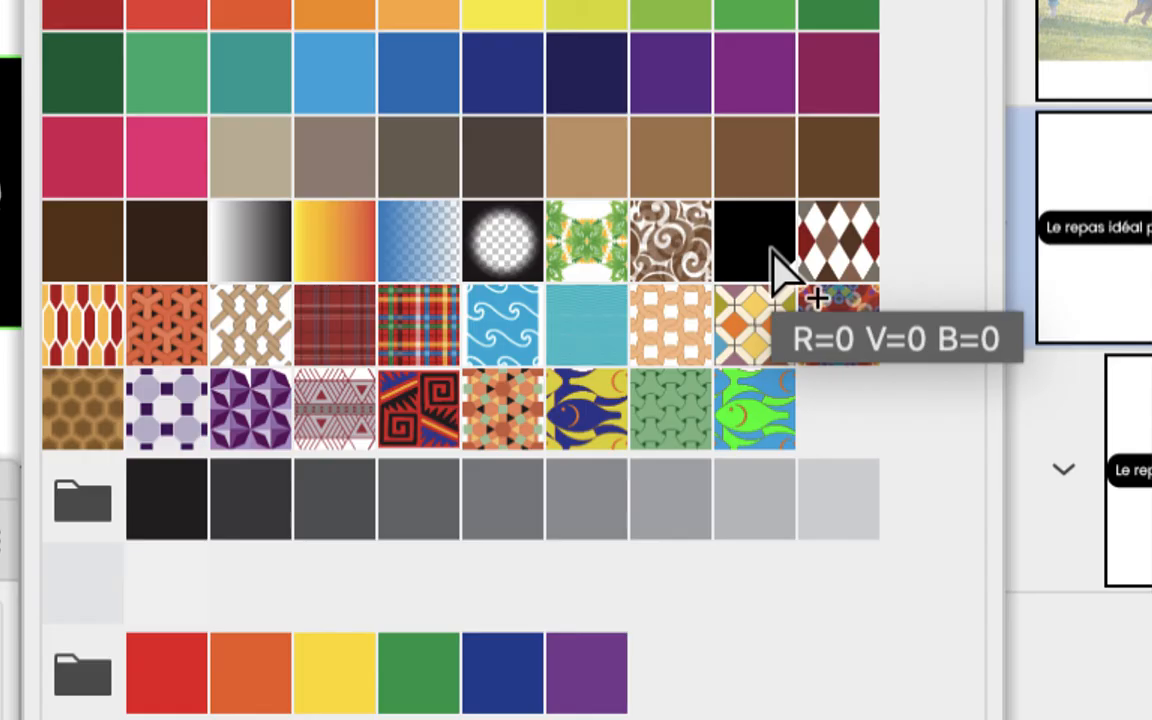
pyautogui.click(773, 252)
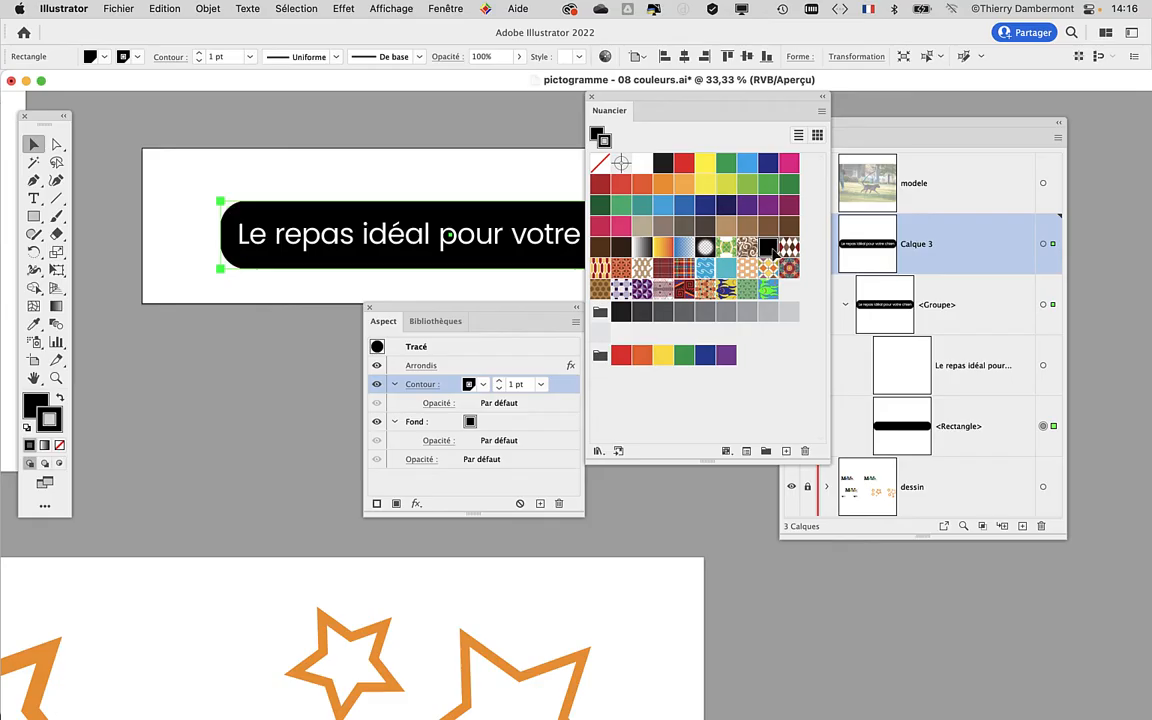
pyautogui.click(591, 97)
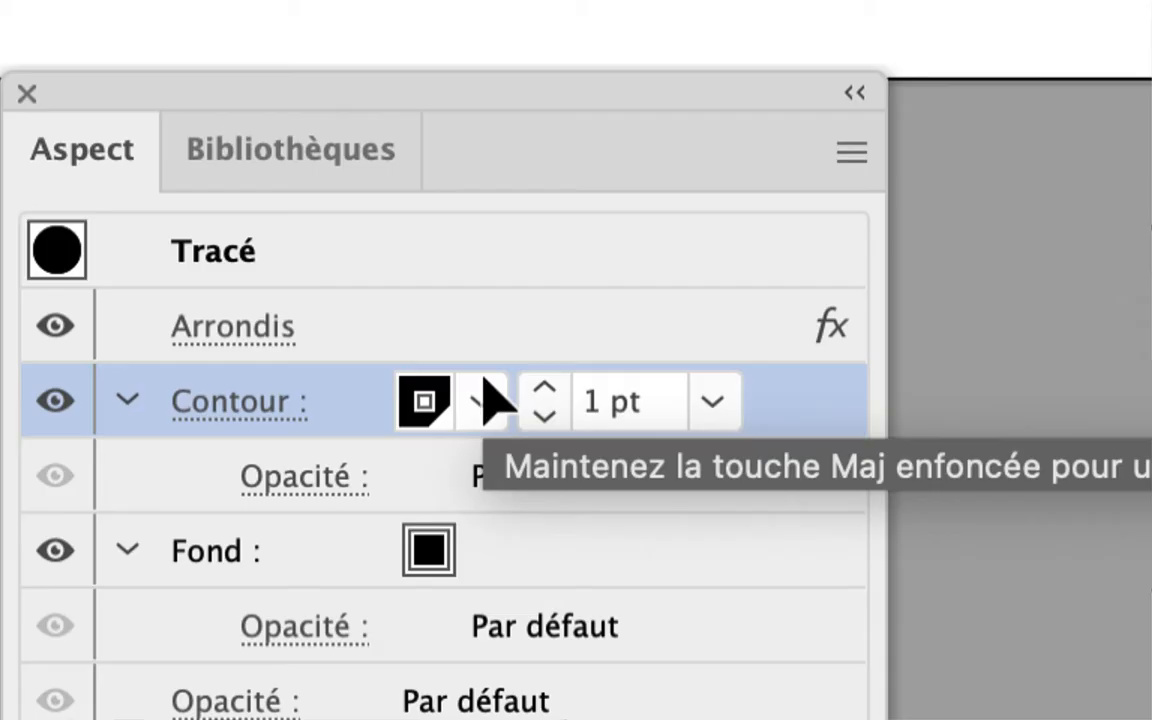
# - Increase the rounded rectangle's stroke weight to 5 pt
pyautogui.click(498, 381)
pyautogui.click(497, 382)
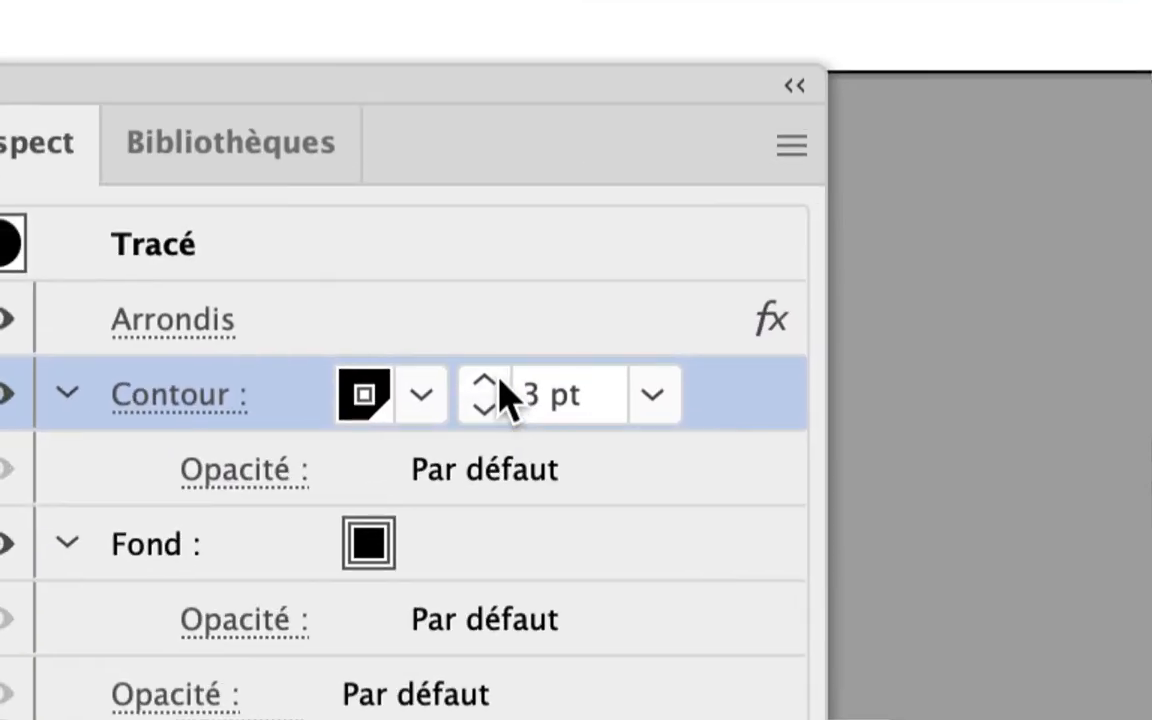
pyautogui.click(496, 379)
pyautogui.click(497, 380)
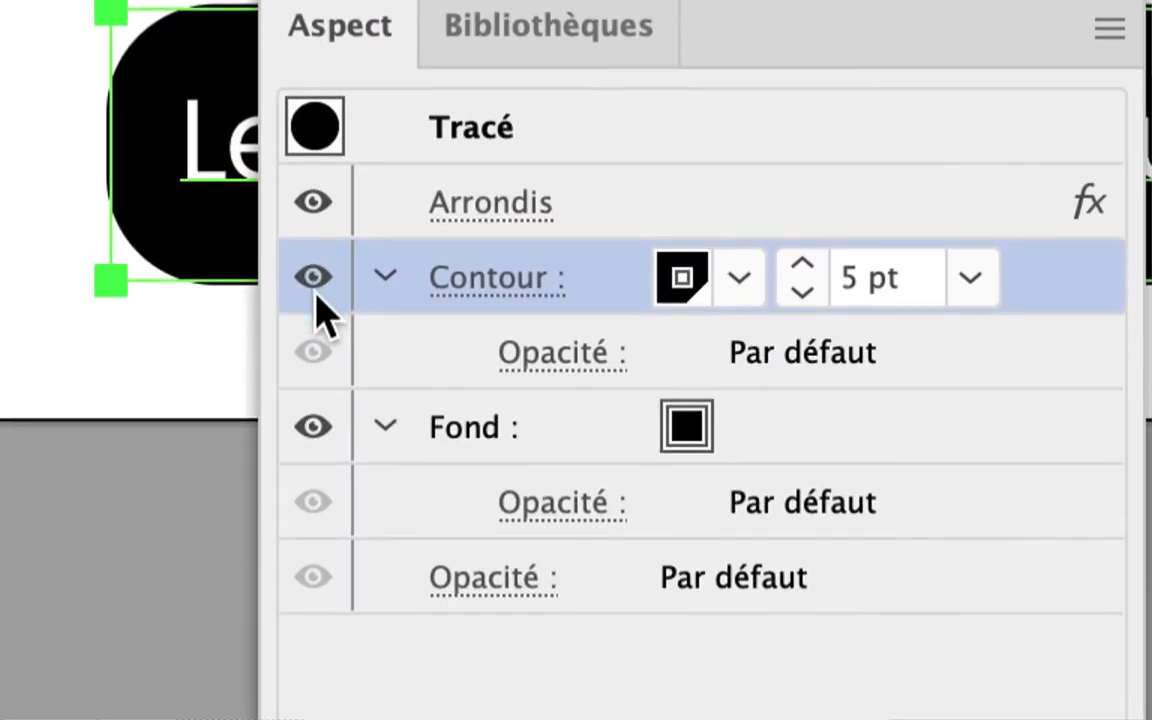
# - Hide and show the rectangle's Contour attribute repeatedly to compare the shape's edge with and without the stroke
pyautogui.click(290, 538)
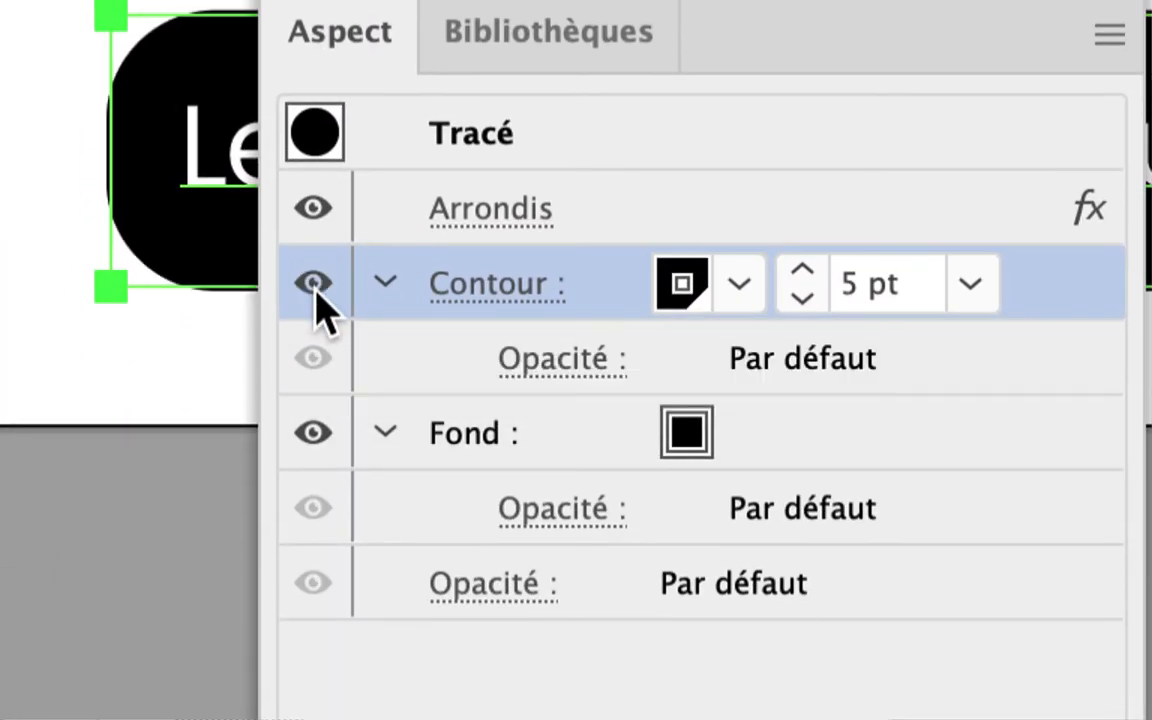
pyautogui.click(315, 290)
pyautogui.click(315, 290)
pyautogui.click(315, 290)
pyautogui.click(315, 290)
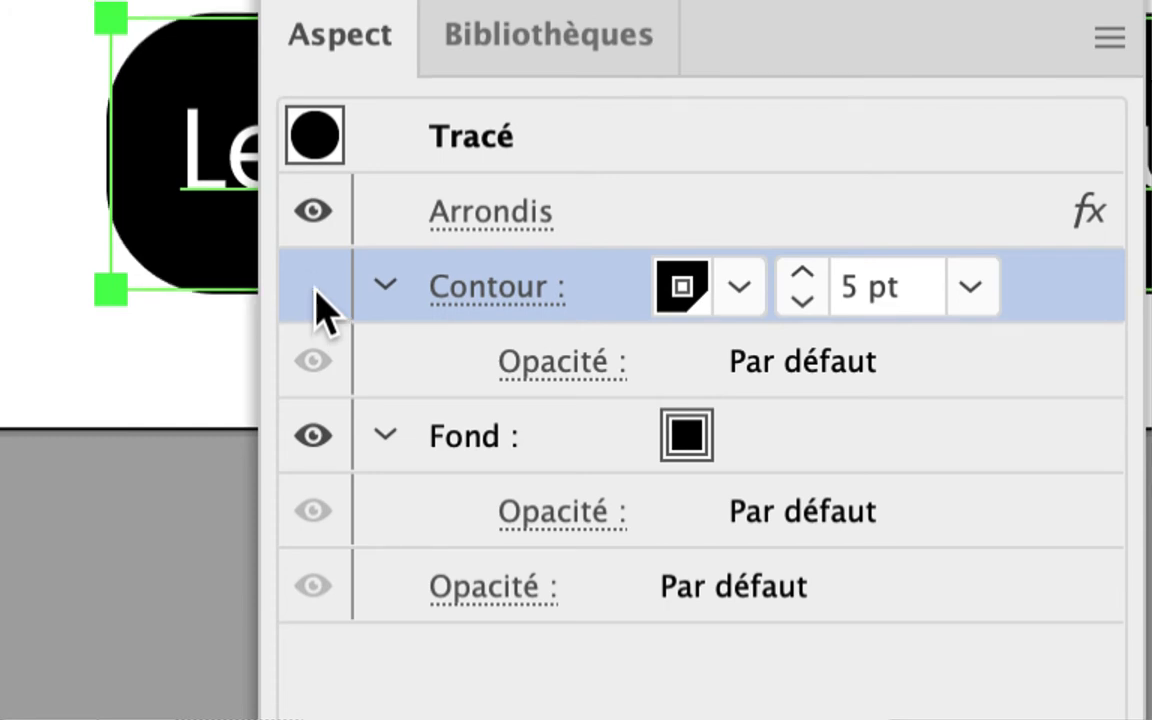
# - Set the rectangle's stroke weight to 6 pt and check its alignment in the stroke options
pyautogui.click(802, 273)
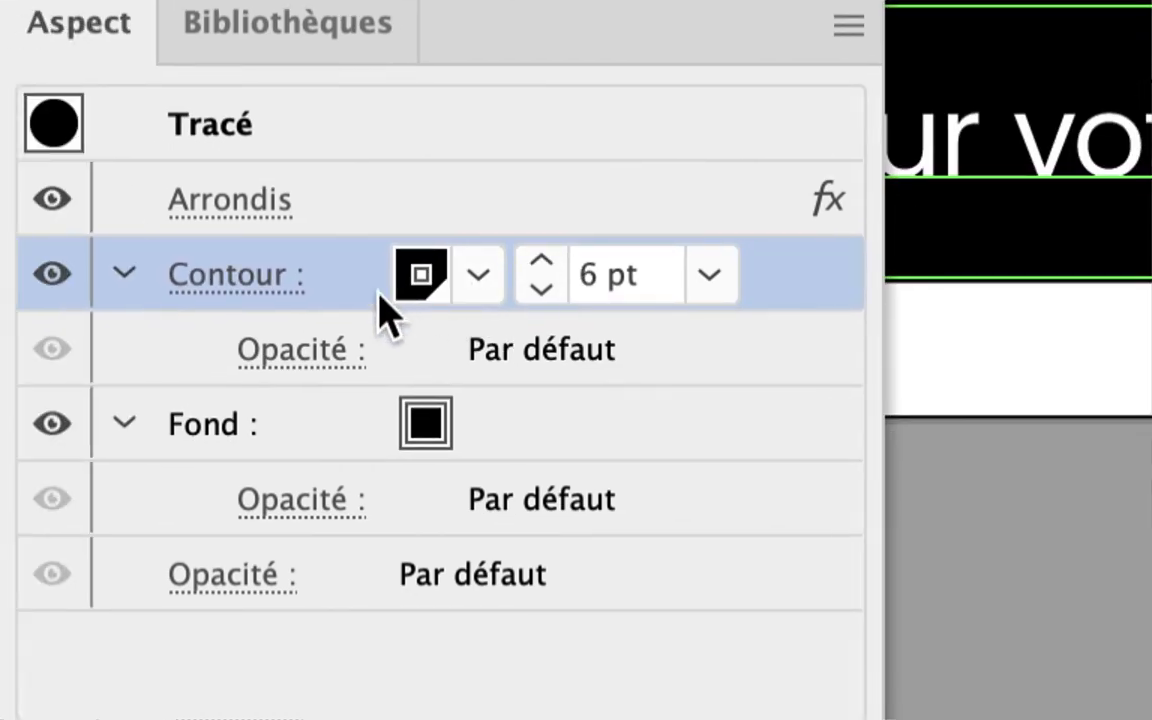
pyautogui.click(272, 288)
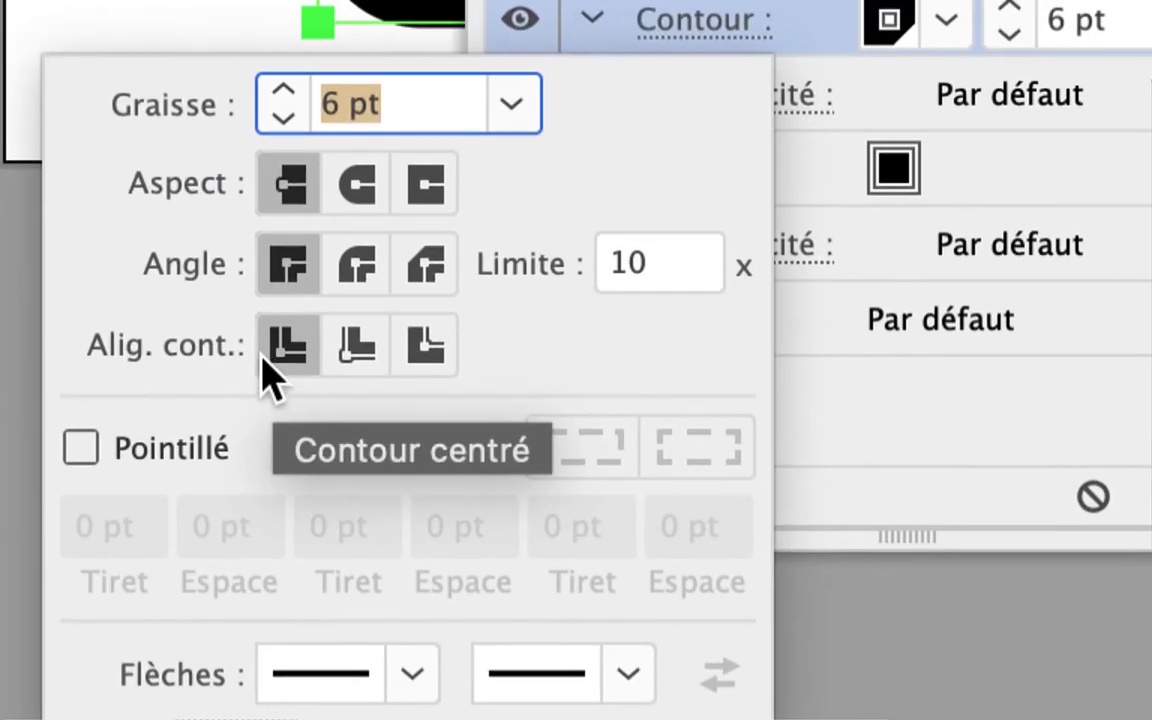
pyautogui.click(645, 22)
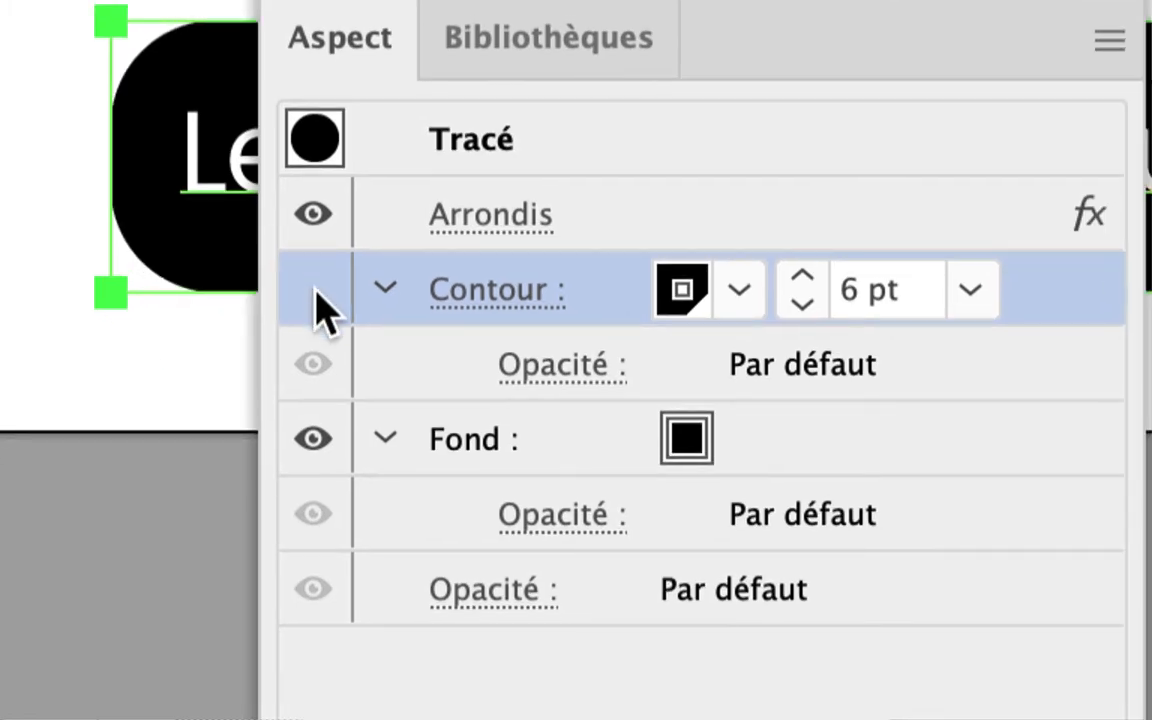
# - Toggle the visibility of the 6 pt stroke to examine how far it extends beyond the fill, leaving it visible
pyautogui.click(314, 290)
pyautogui.click(313, 289)
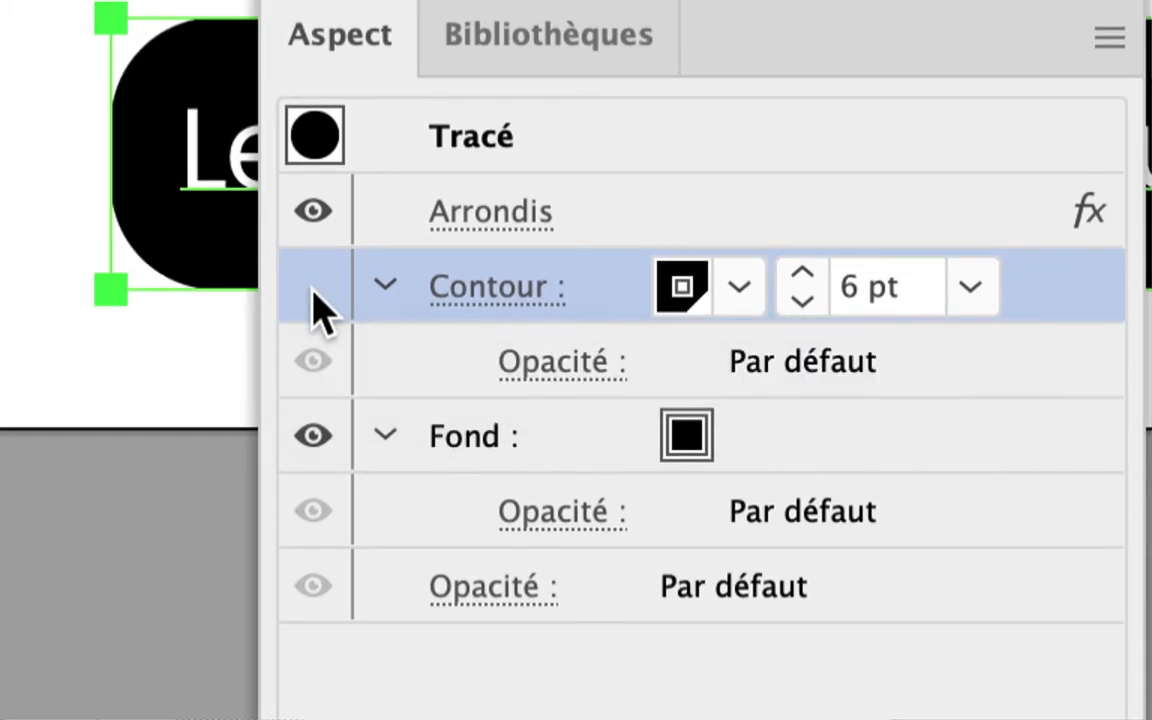
pyautogui.click(313, 290)
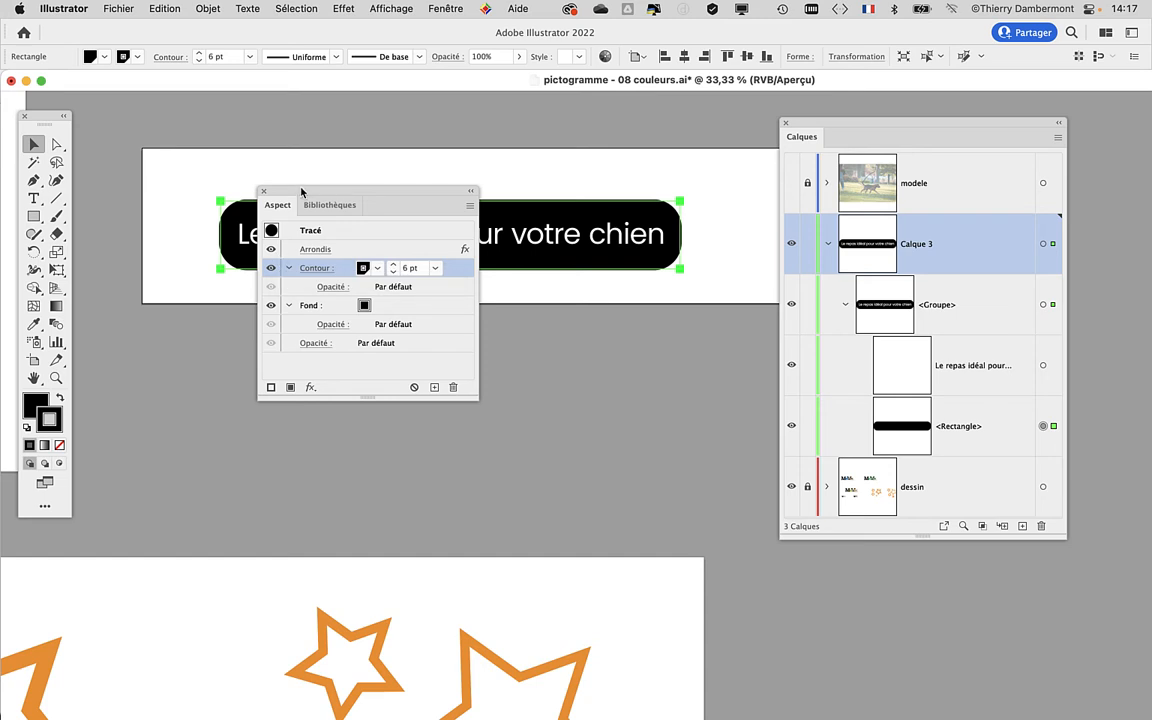
# - Apply a Décalage path effect of 3,528 mm with a Pointe join and a limit of 4 to the rectangle's stroke
pyautogui.moveTo(301, 191); pyautogui.dragTo(131, 358)
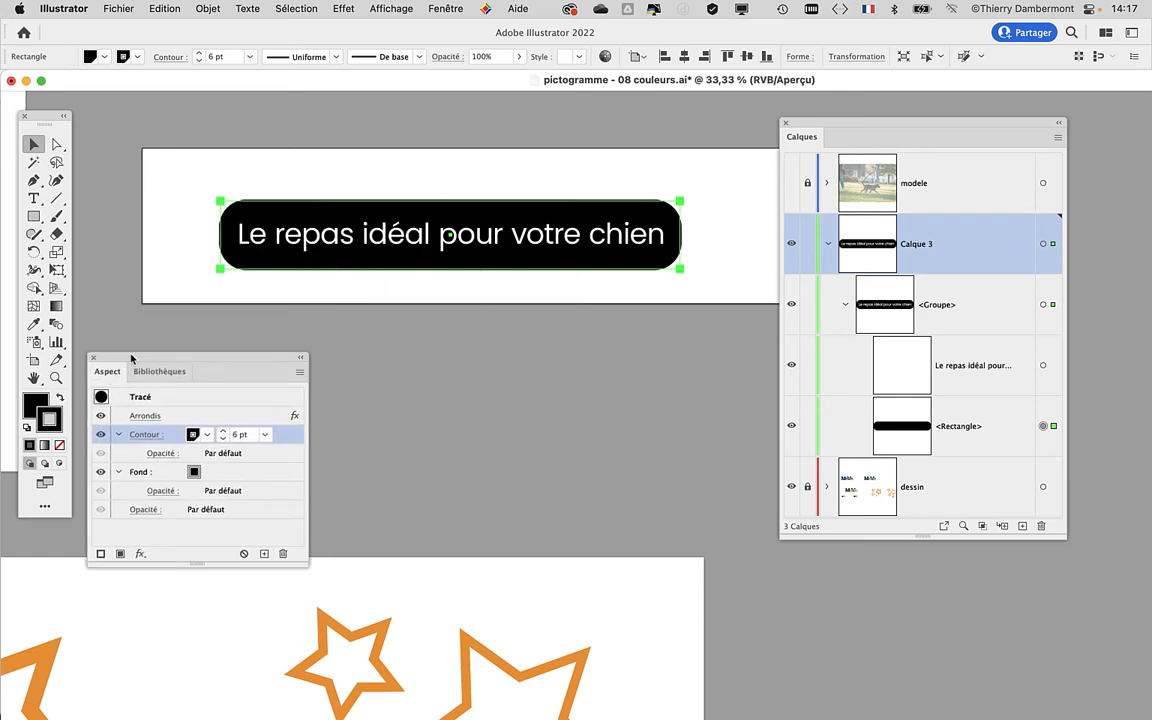
pyautogui.moveTo(802, 127); pyautogui.dragTo(932, 121)
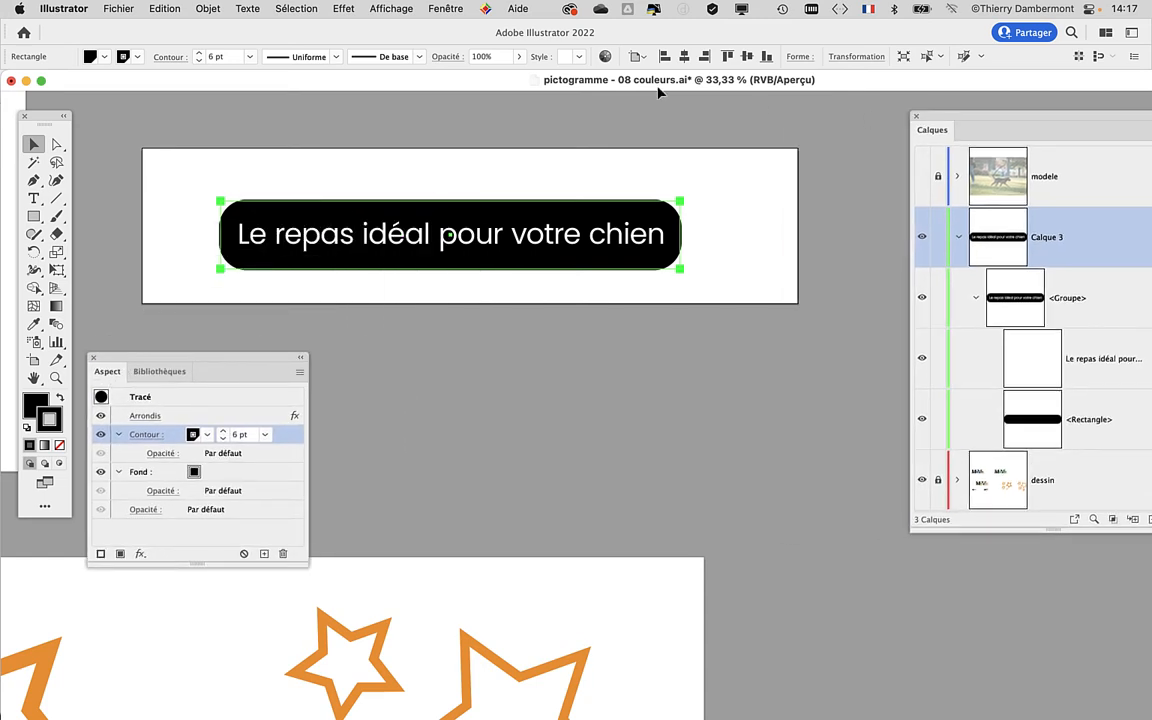
pyautogui.click(345, 8)
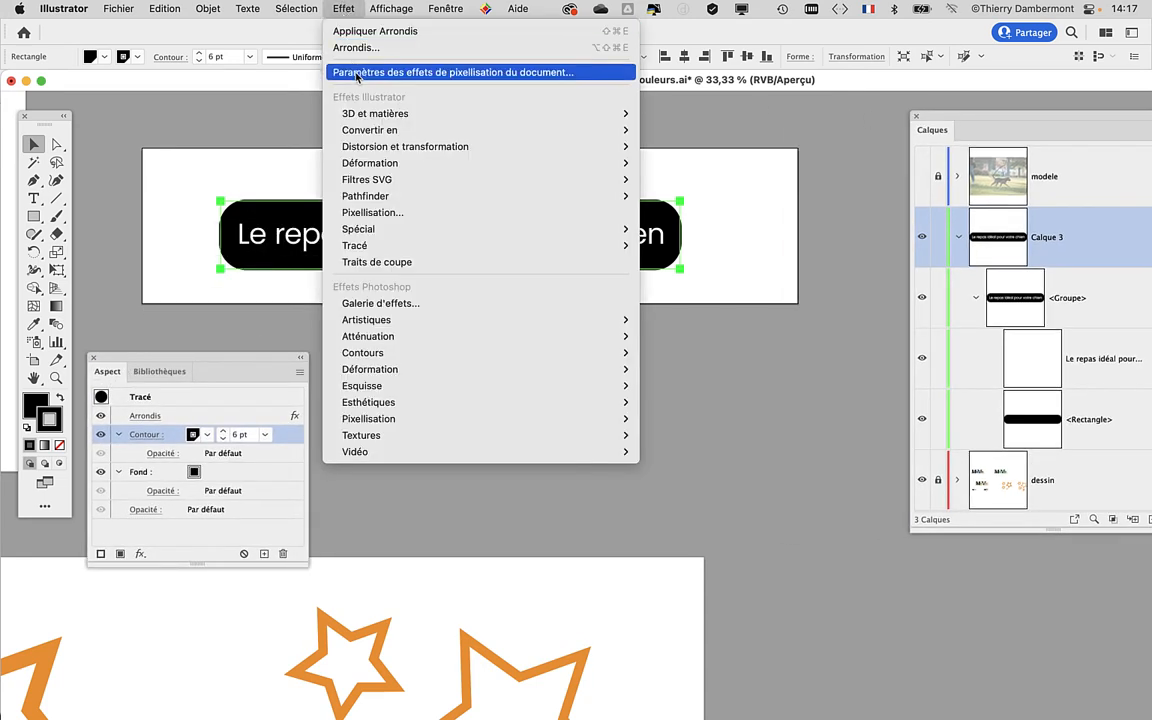
pyautogui.moveTo(370, 188)
pyautogui.moveTo(368, 230)
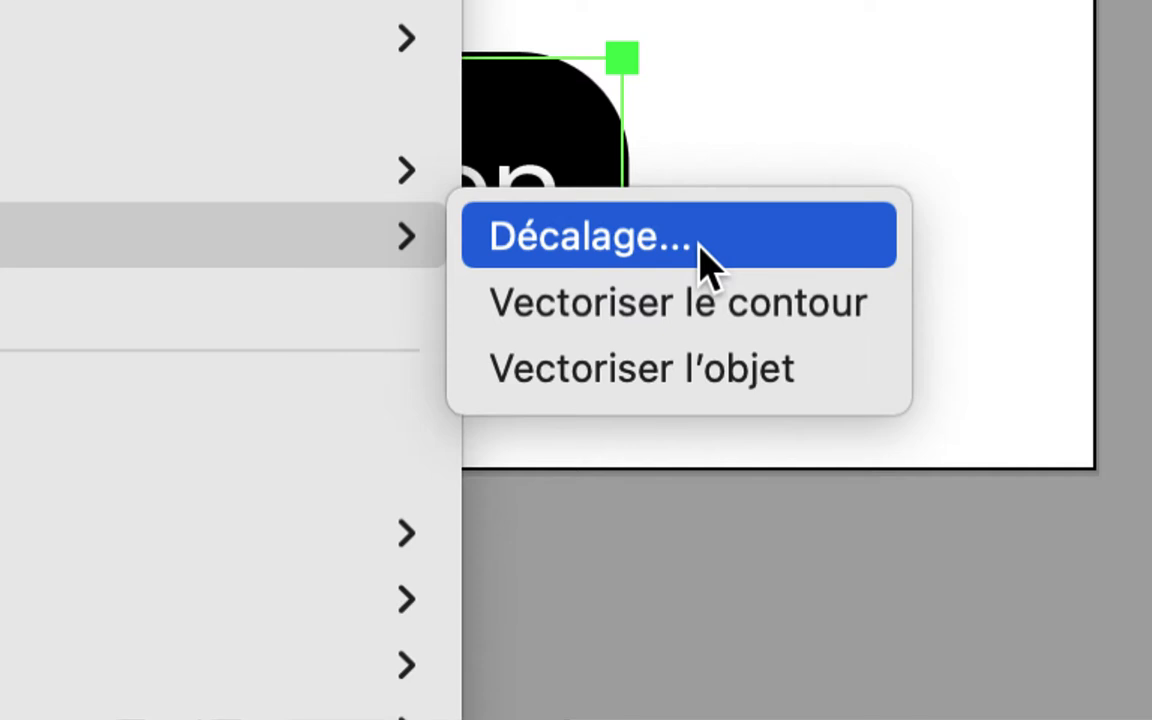
pyautogui.click(700, 258)
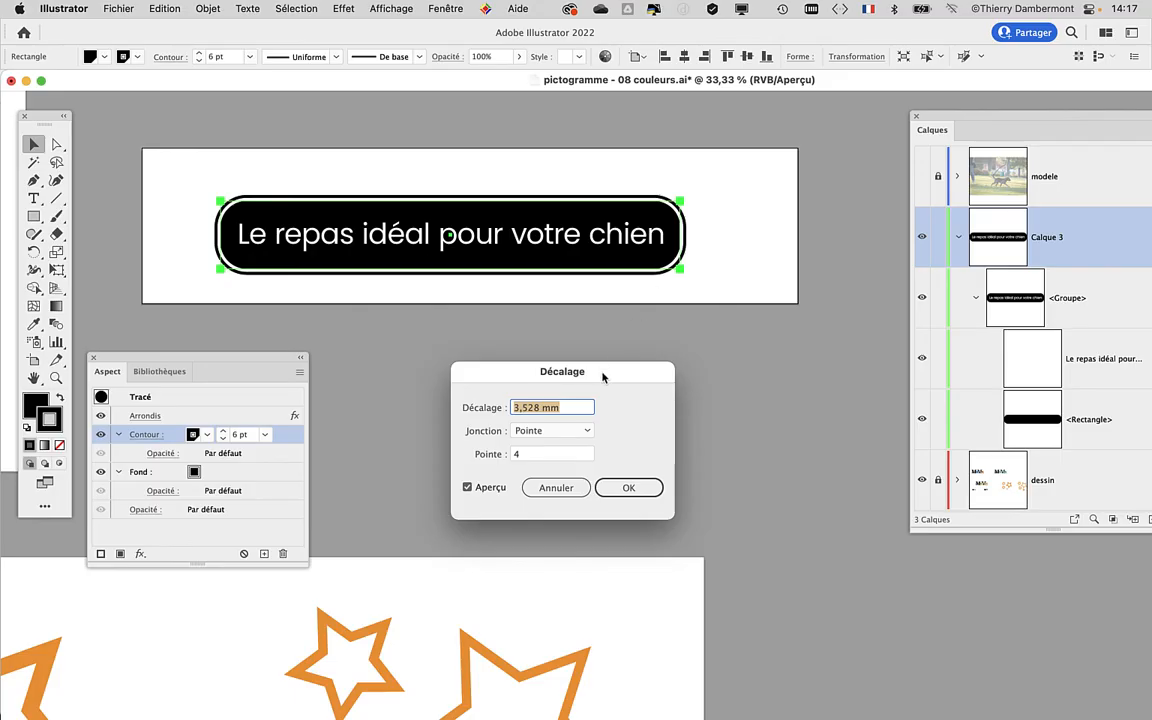
pyautogui.moveTo(603, 376); pyautogui.dragTo(843, 115)
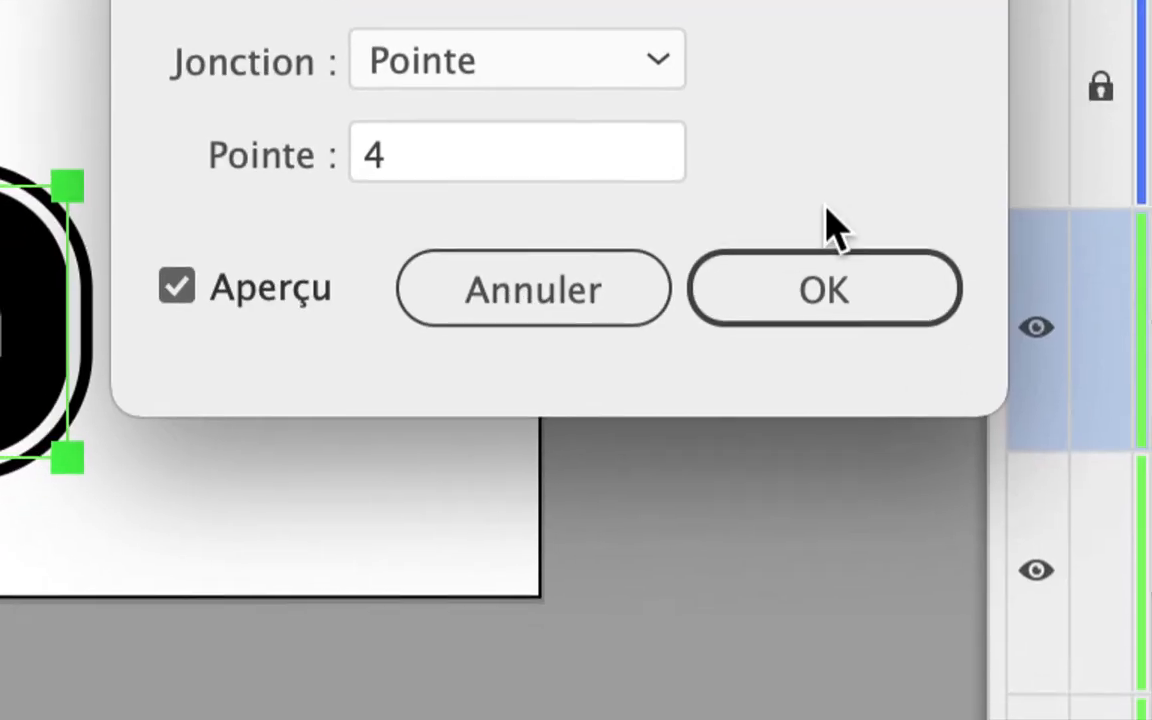
pyautogui.click(828, 239)
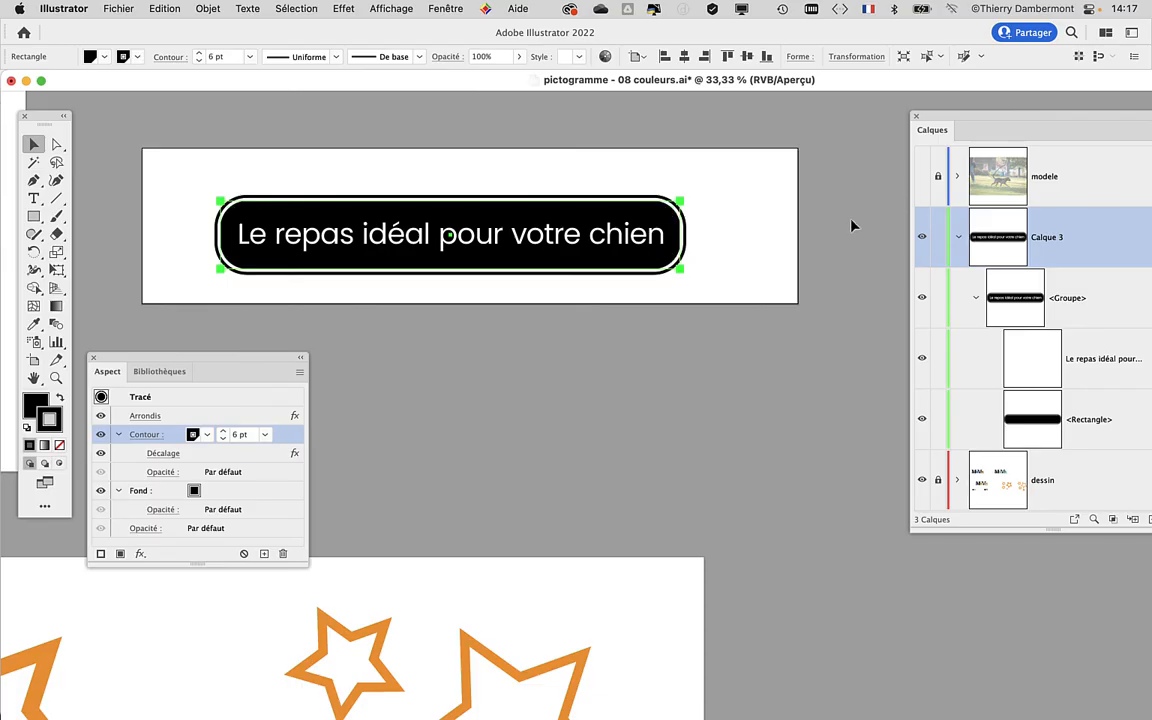
# - Place the Aspect panel beside the banner and collapse its Fond attribute, keeping the Contour attribute expanded
pyautogui.moveTo(209, 359); pyautogui.dragTo(862, 116)
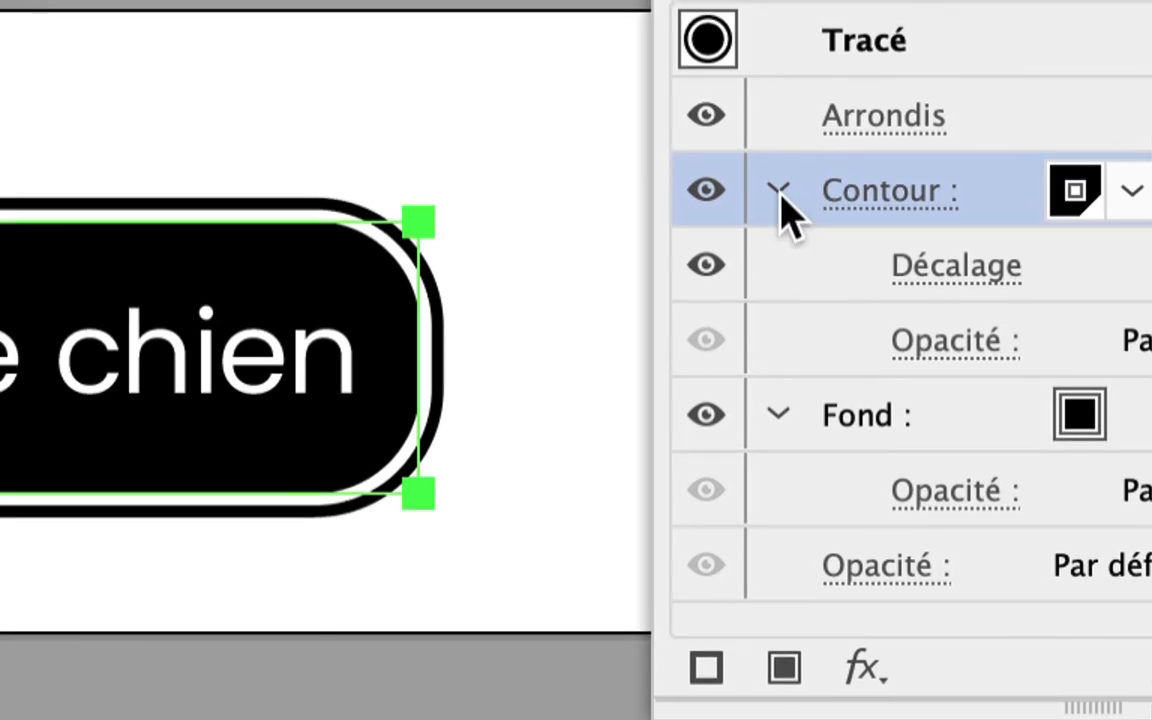
pyautogui.click(670, 136)
pyautogui.click(772, 236)
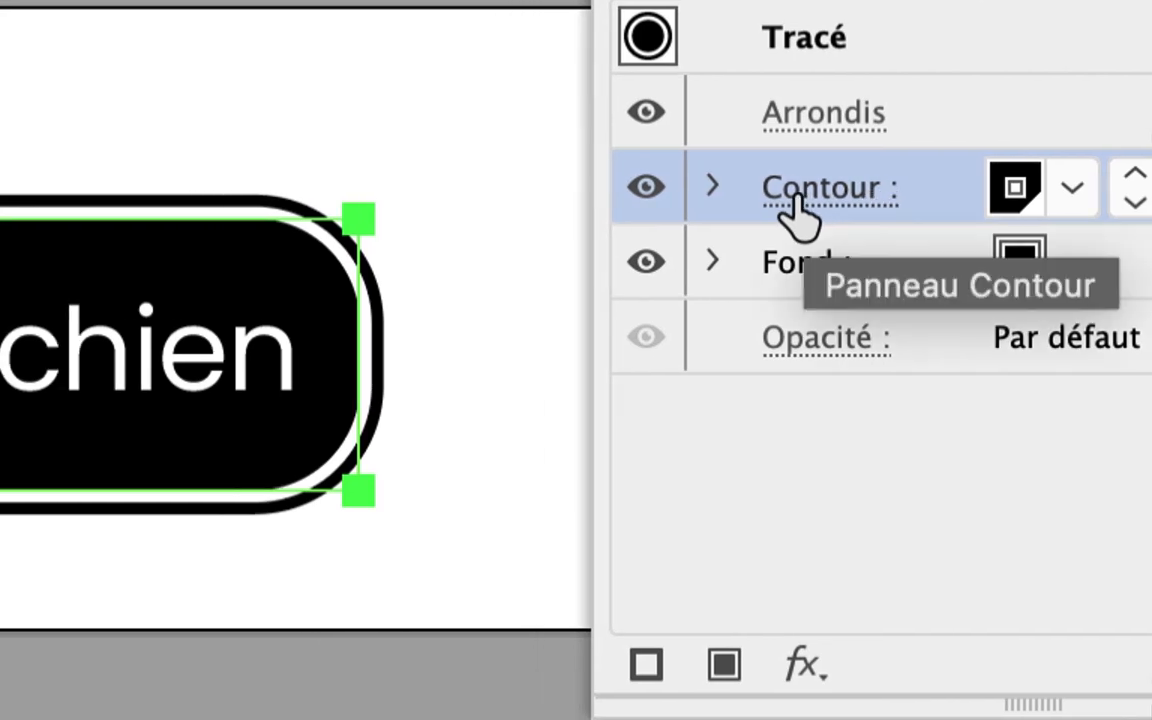
pyautogui.click(783, 198)
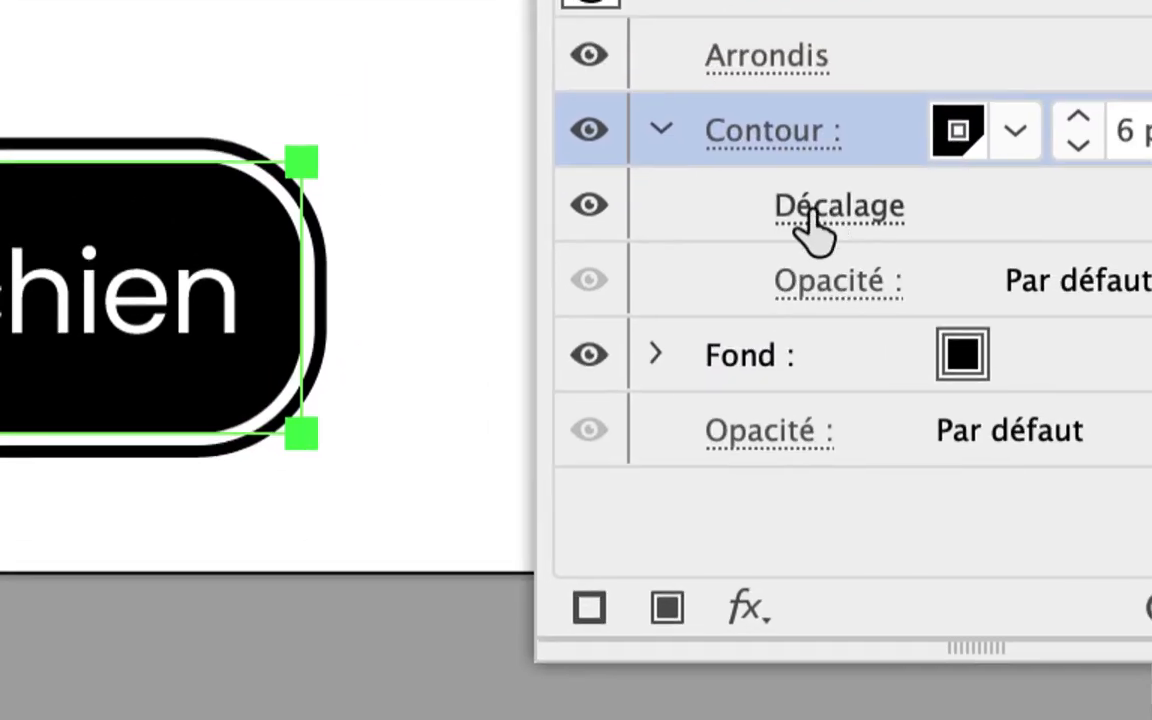
# - Edit the Décalage effect on the banner's stroke, trying an offset of 2 mm and then applying 5 mm
pyautogui.click(812, 228)
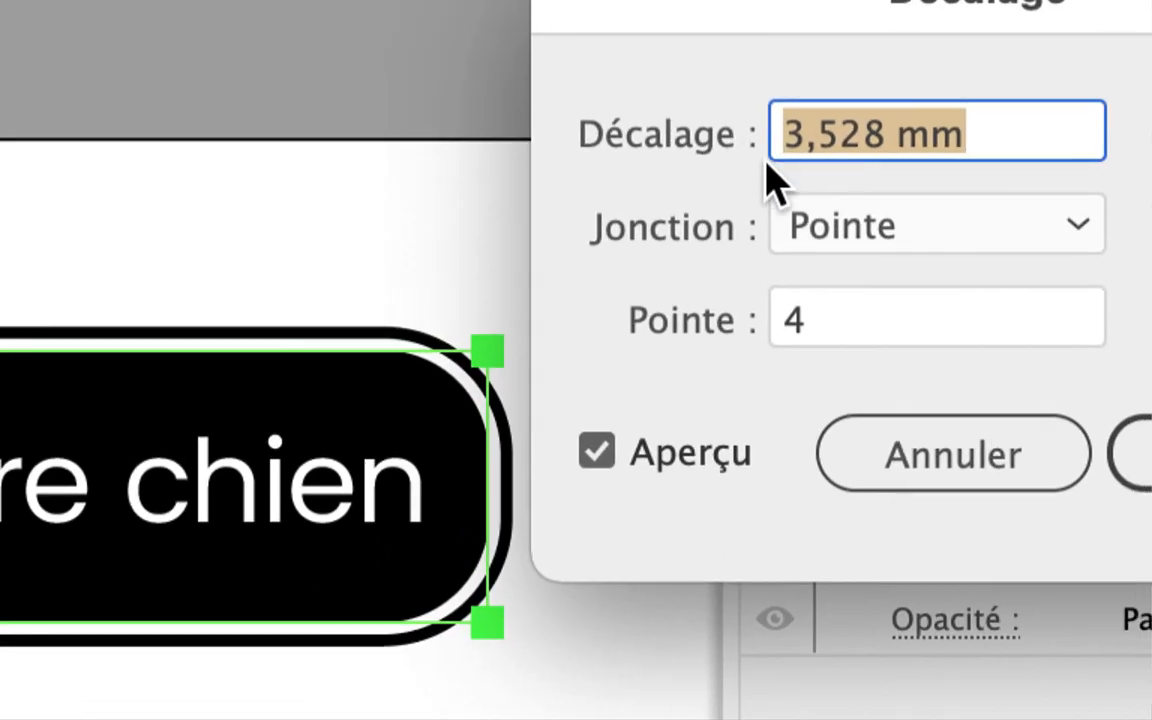
pyautogui.write('2')
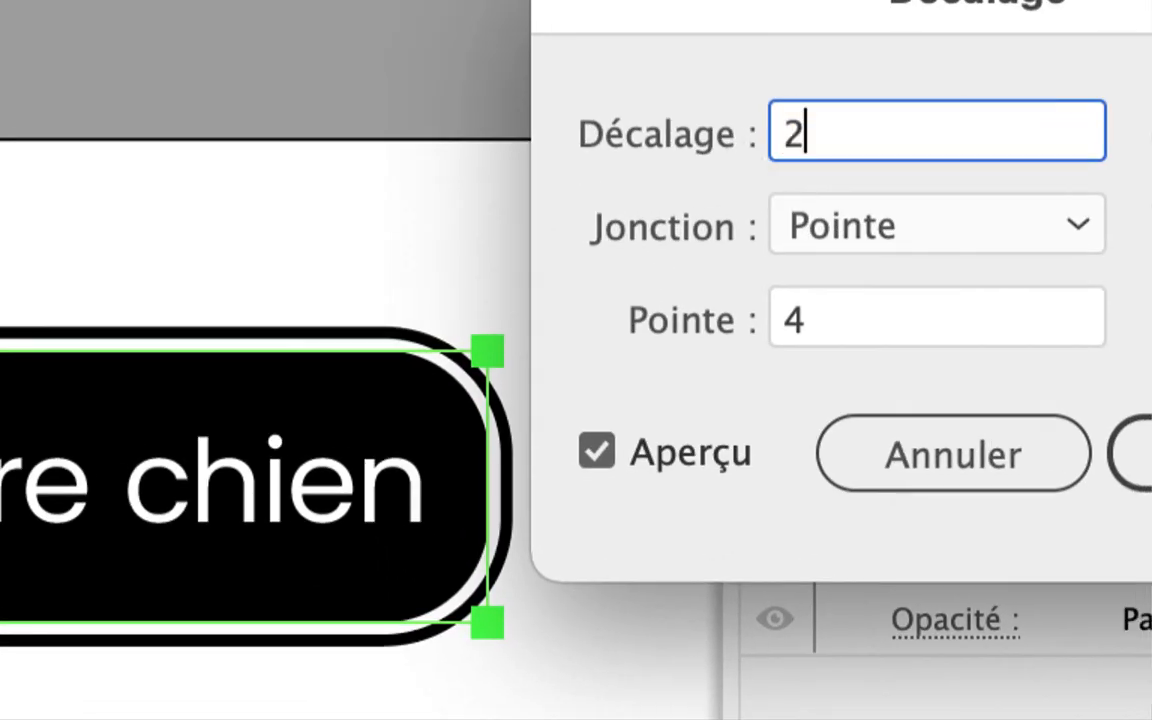
pyautogui.press('Tab')
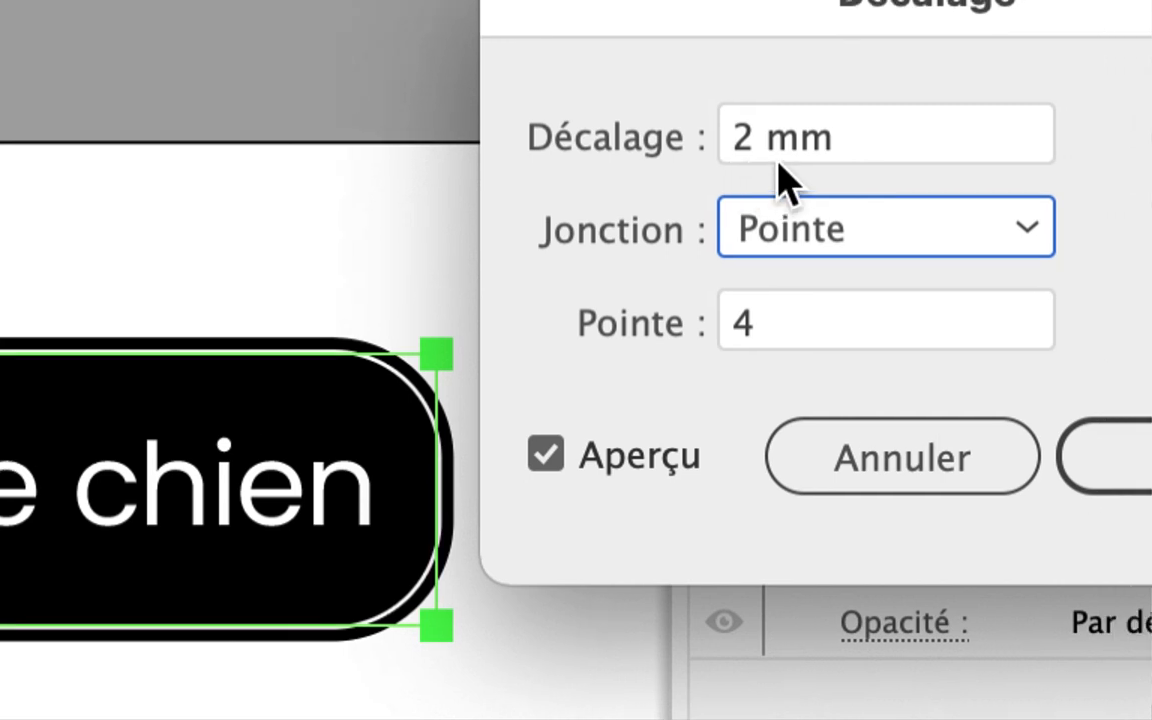
pyautogui.doubleClick(777, 133)
pyautogui.write('5')
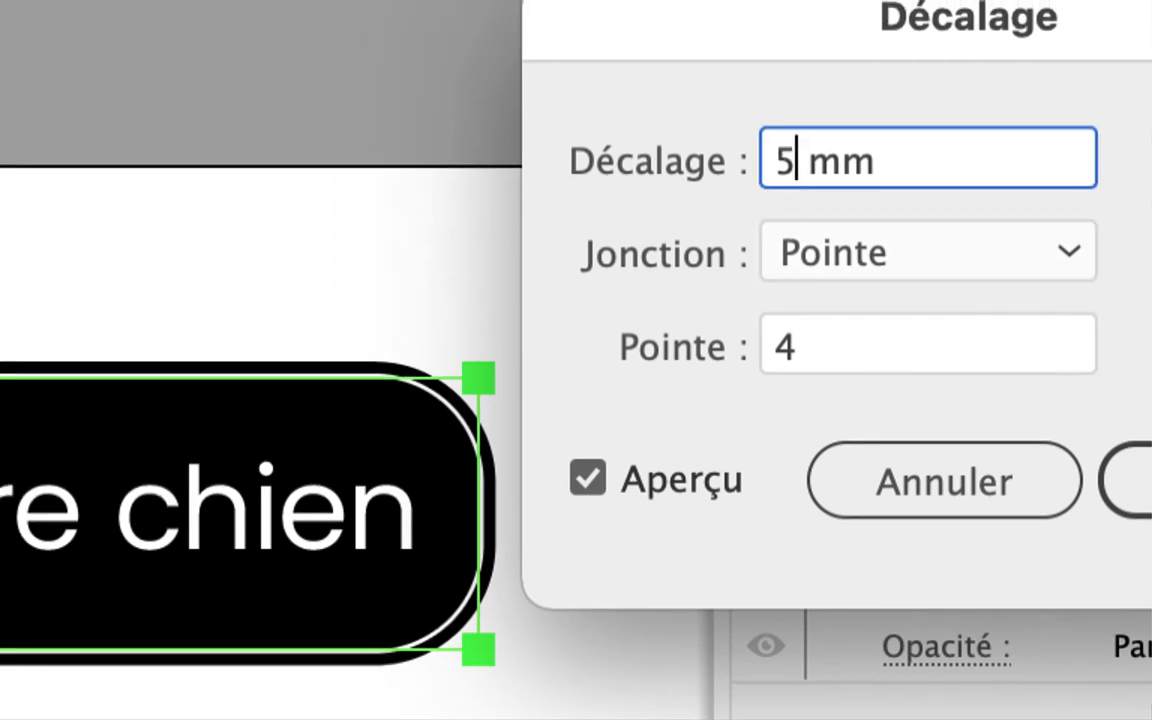
pyautogui.press('Tab')
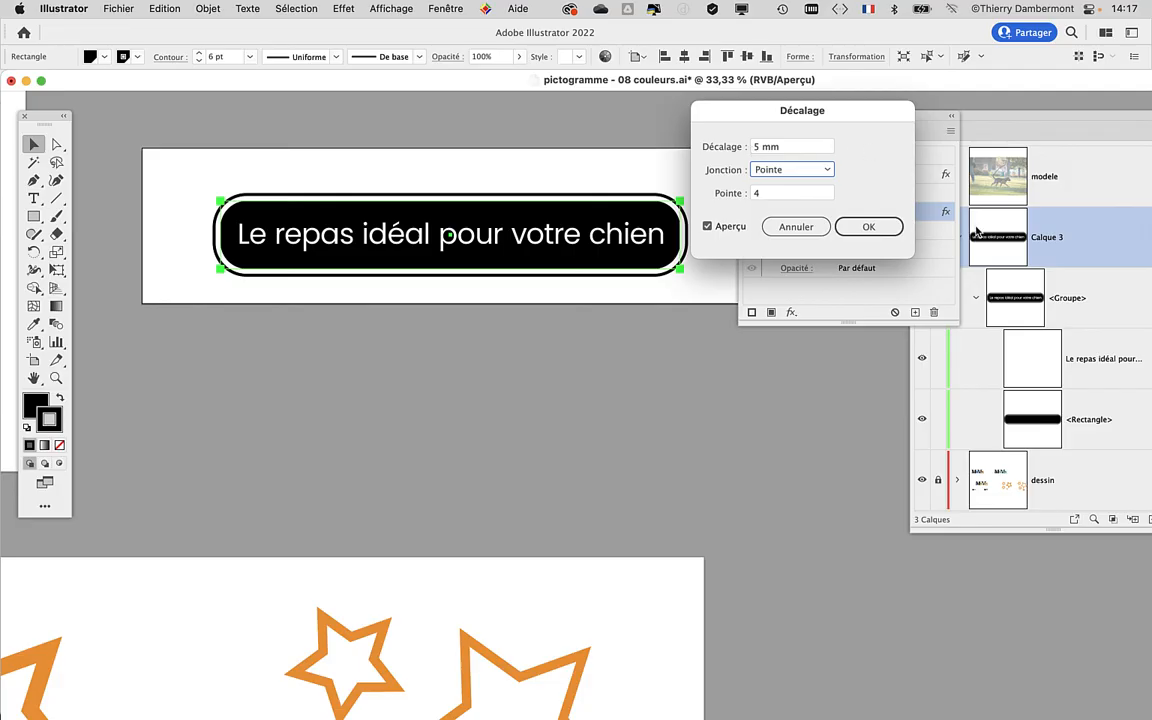
pyautogui.click(870, 226)
# - Deselect the banner to view its offset outline and move the Aspect panel clear of the Calques panel
pyautogui.hscroll(2, 448, 344)
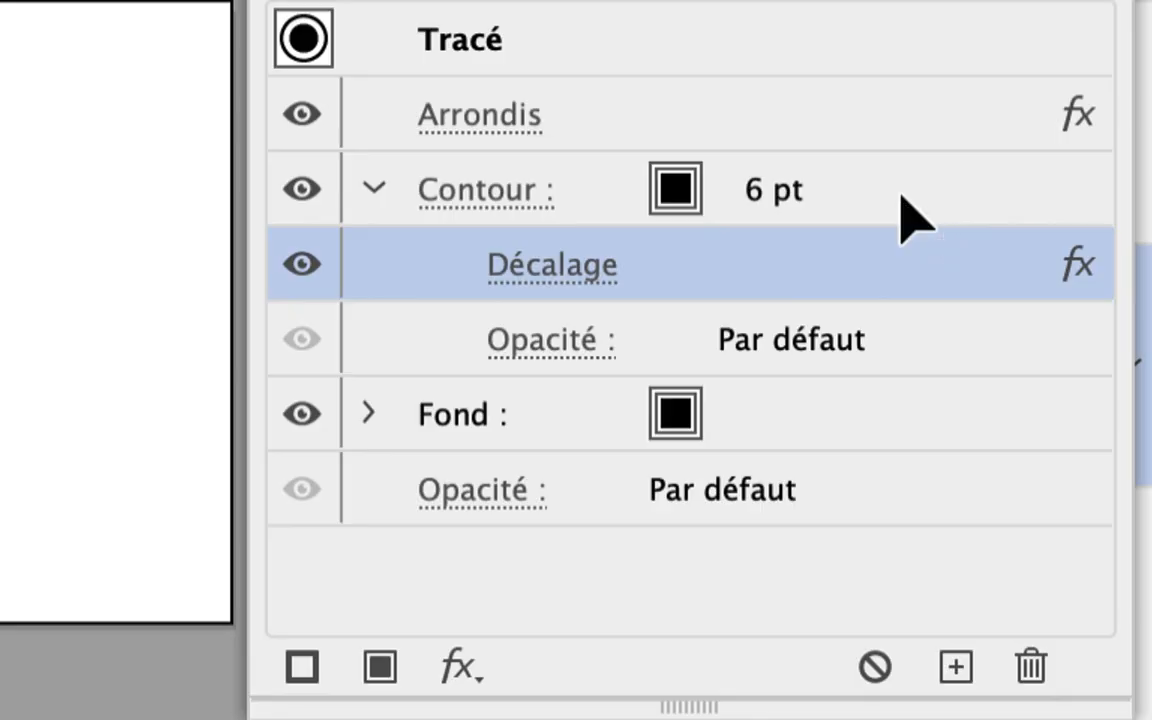
pyautogui.click(902, 196)
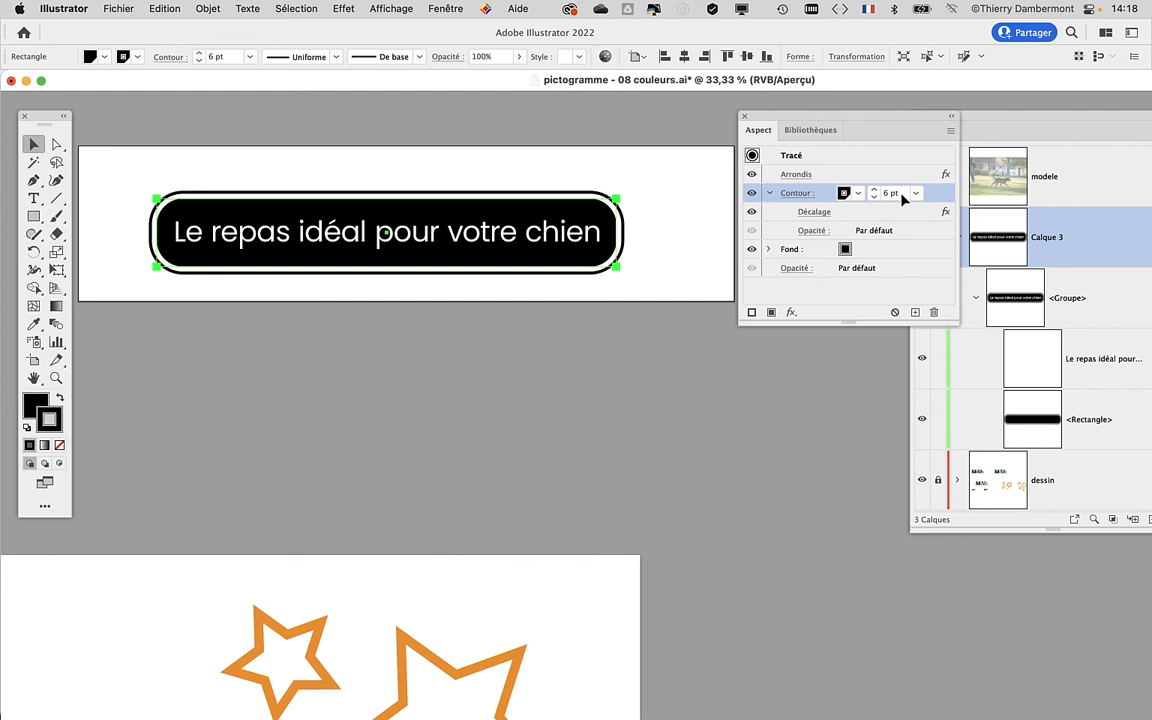
pyautogui.moveTo(790, 117); pyautogui.dragTo(740, 131)
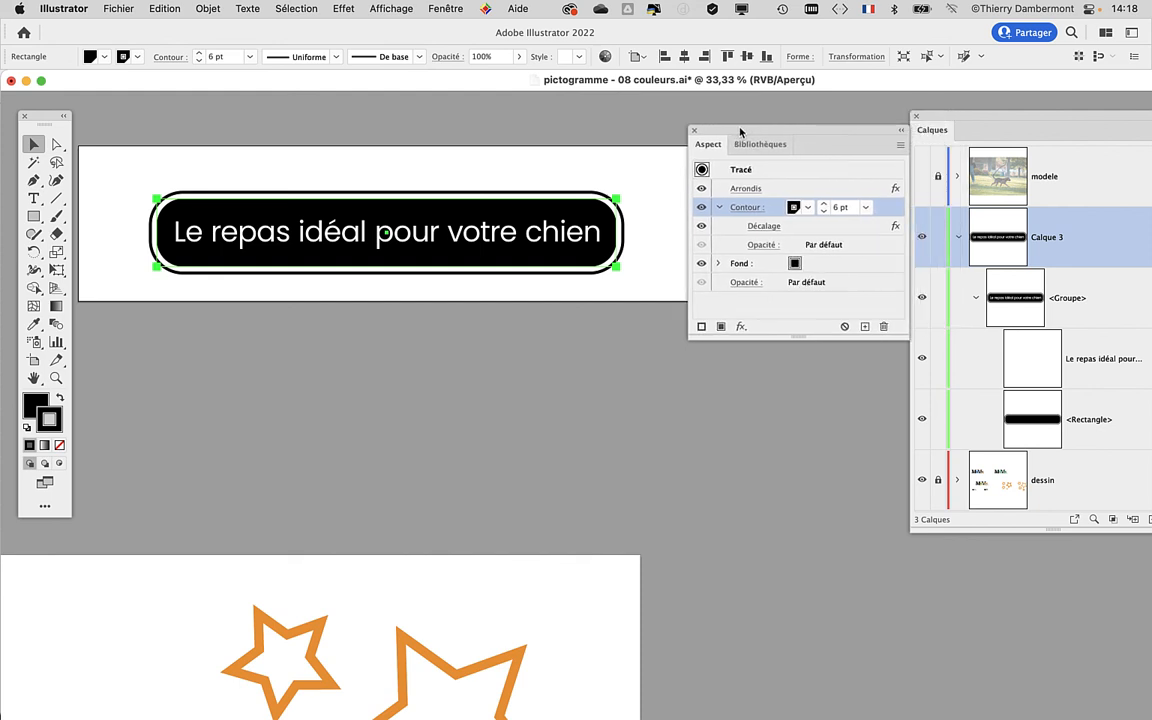
pyautogui.click(606, 298)
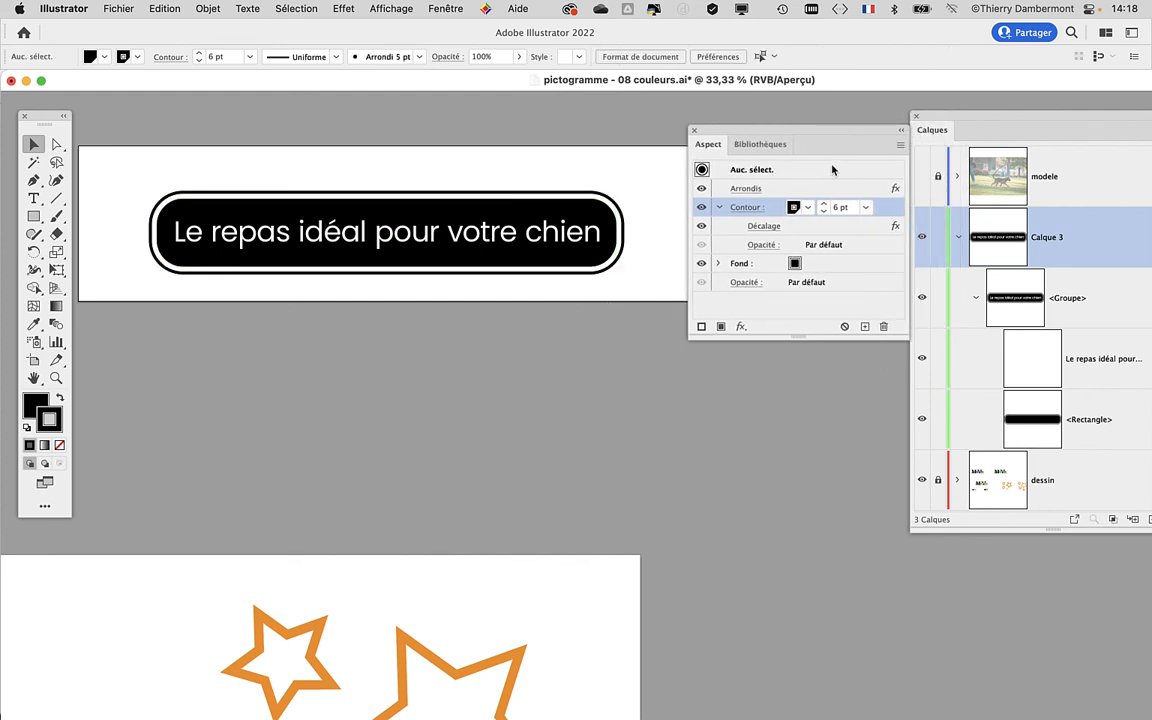
pyautogui.moveTo(808, 135); pyautogui.dragTo(770, 121)
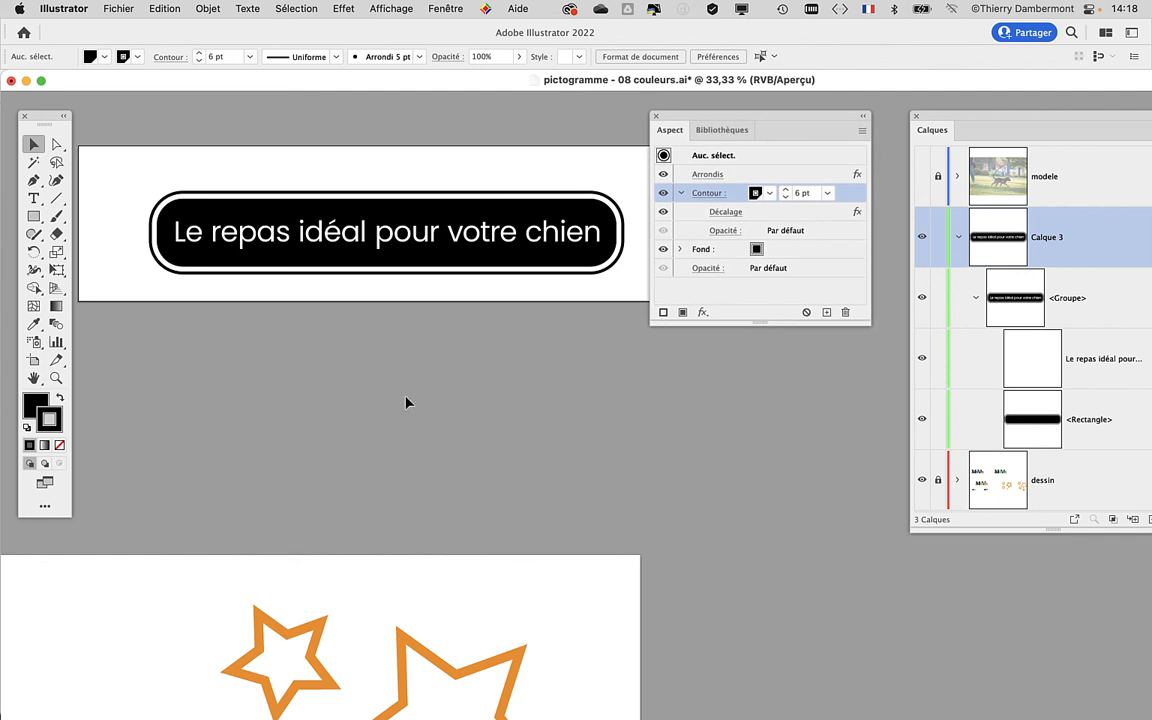